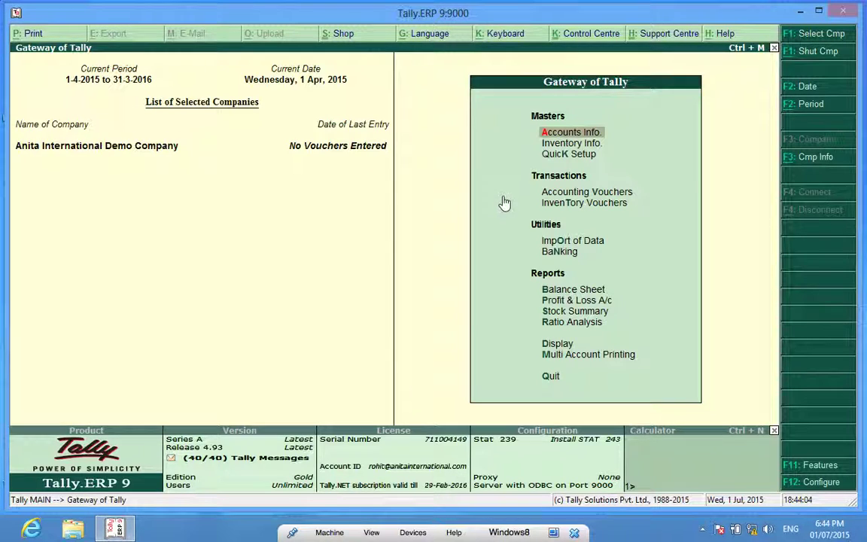
Enable Maintain Budgets and Controls in the company's Accounting Features, accept the changes and return to the Gateway of Tally.
left_click(819, 469)
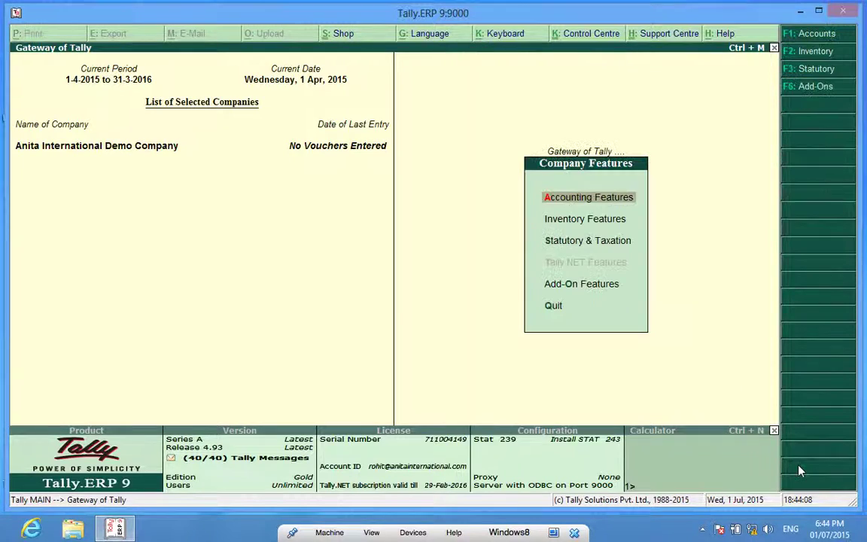
left_click(605, 197)
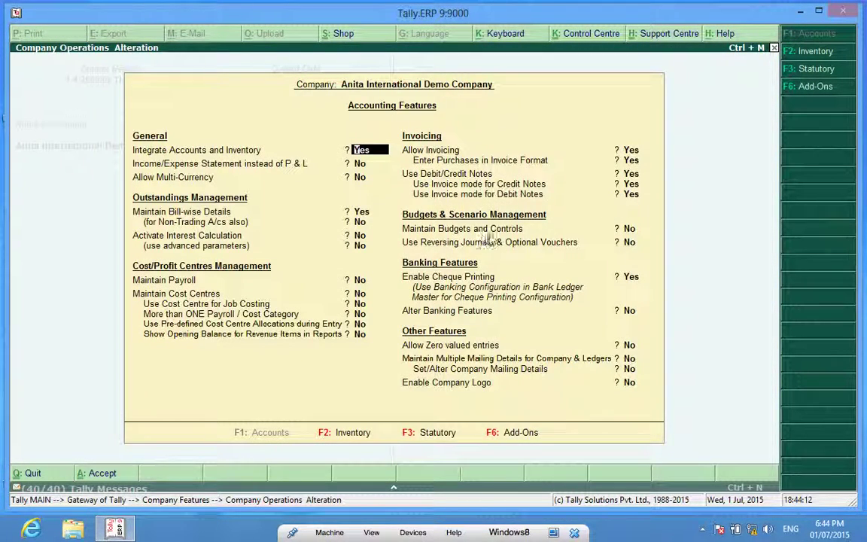
left_click(632, 230)
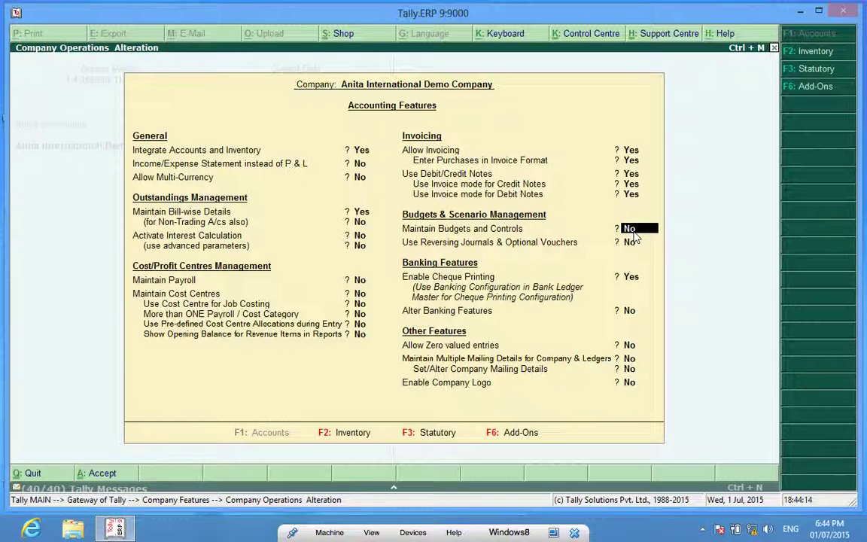
type("y")
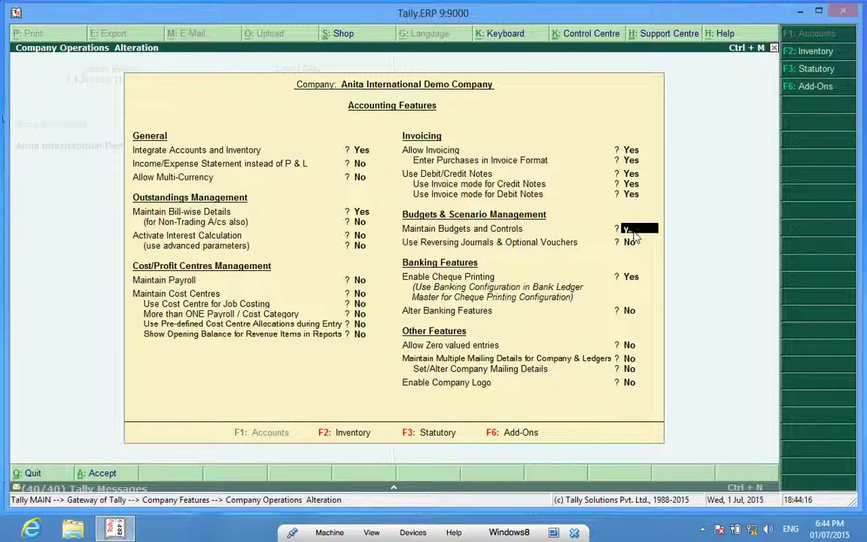
key("Return")
key("Return")
key("Return")
key("Return")
key("Return")
key("Return")
key("Return")
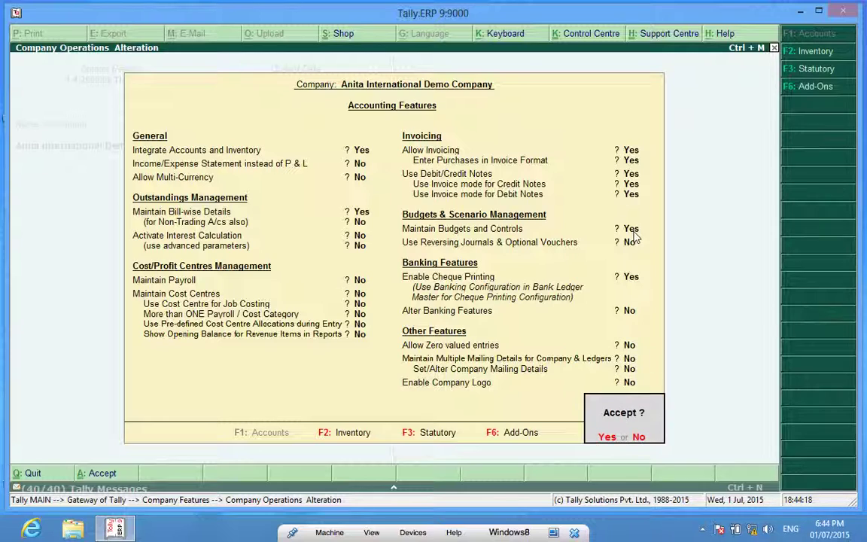
key("Return")
key("Escape")
key("Escape")
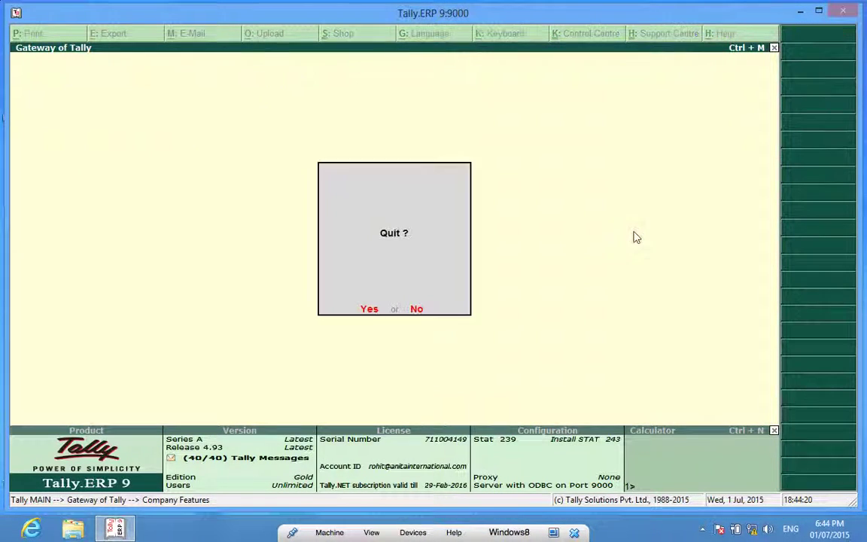
key("n")
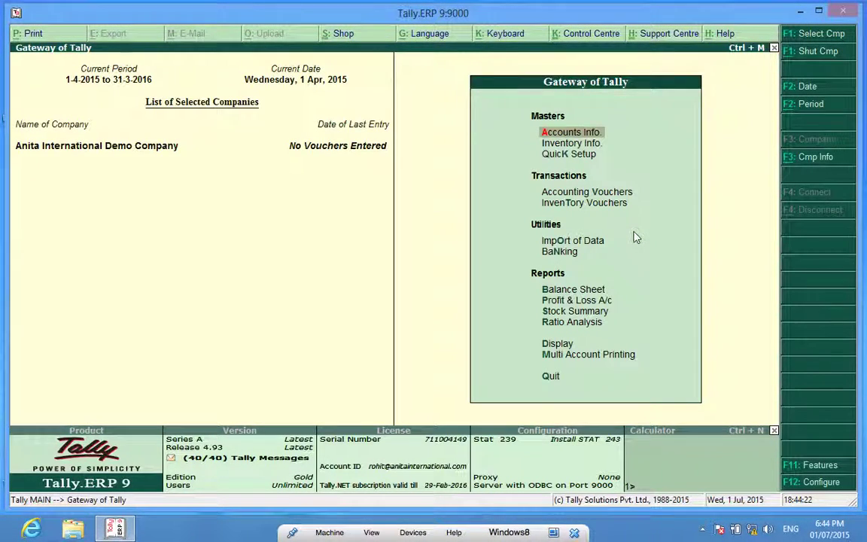
Open the Customer 1 ledger for single-ledger alteration from the accounts masters.
key("Return")
key("Escape")
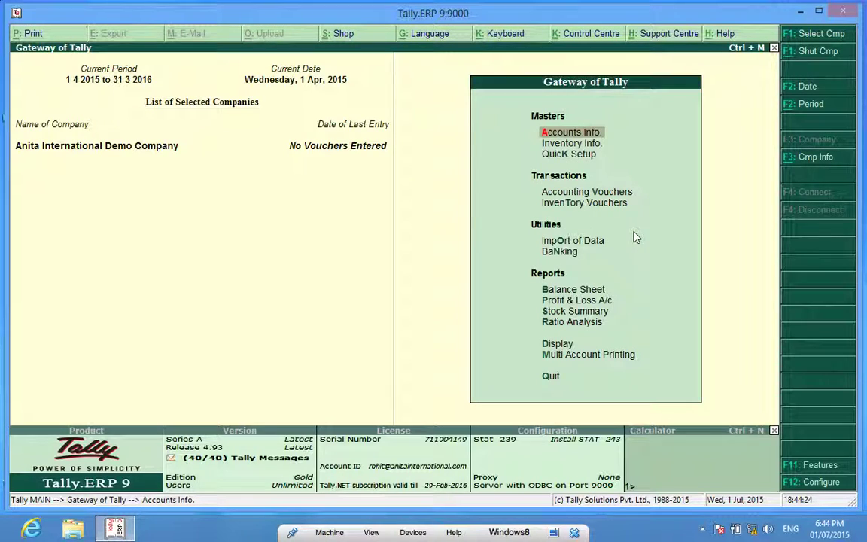
key("Return")
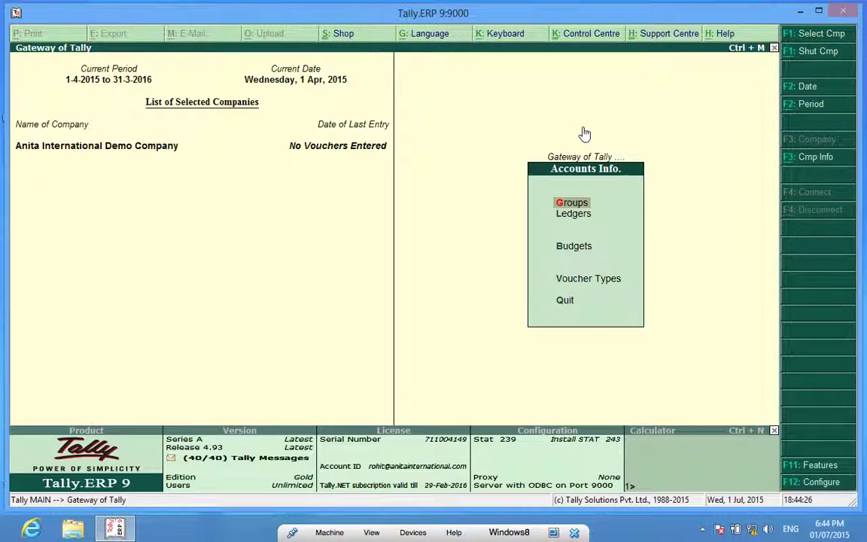
key("Down")
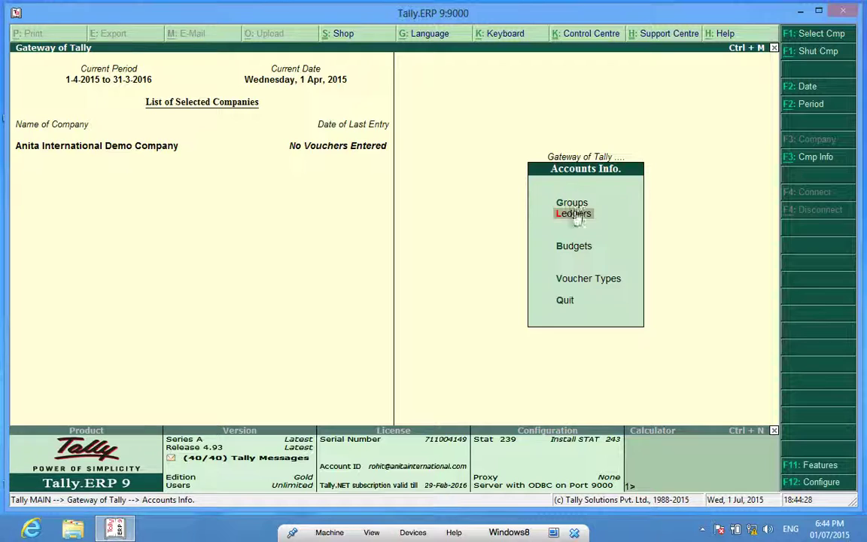
left_click(574, 216)
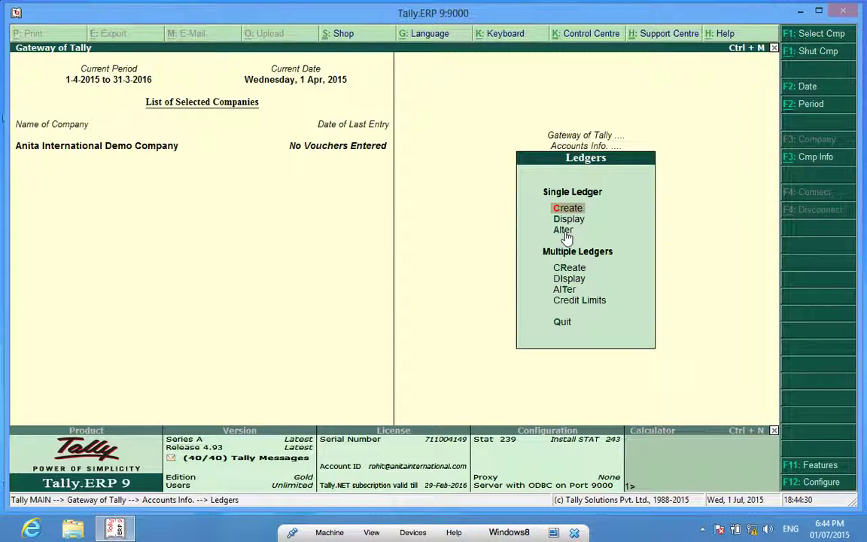
key("Down")
key("Down")
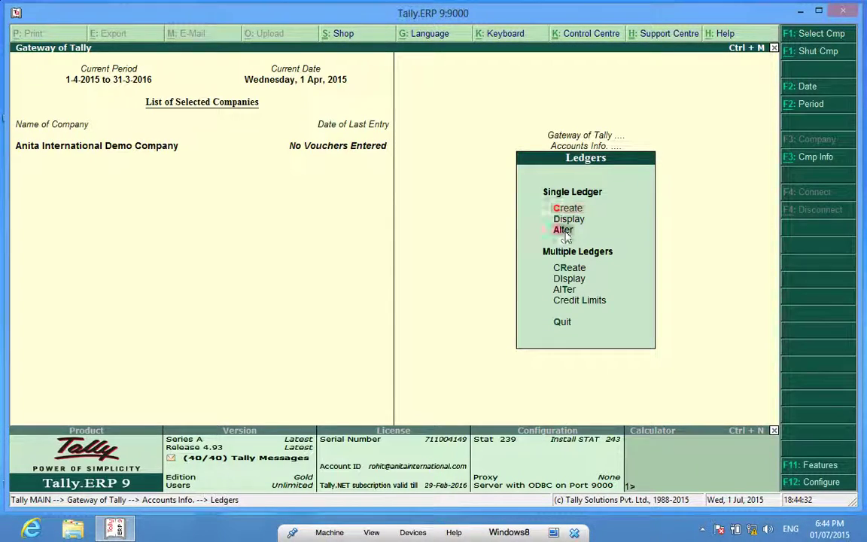
left_click(566, 232)
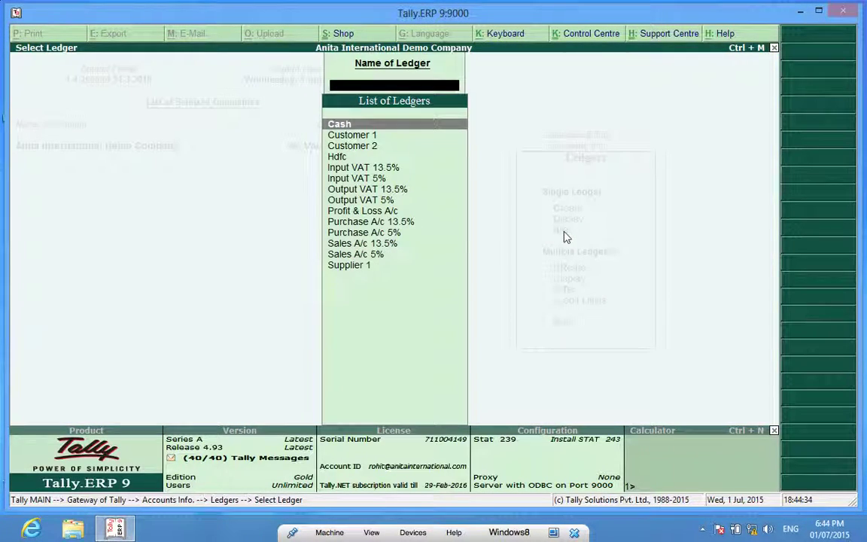
left_click(359, 138)
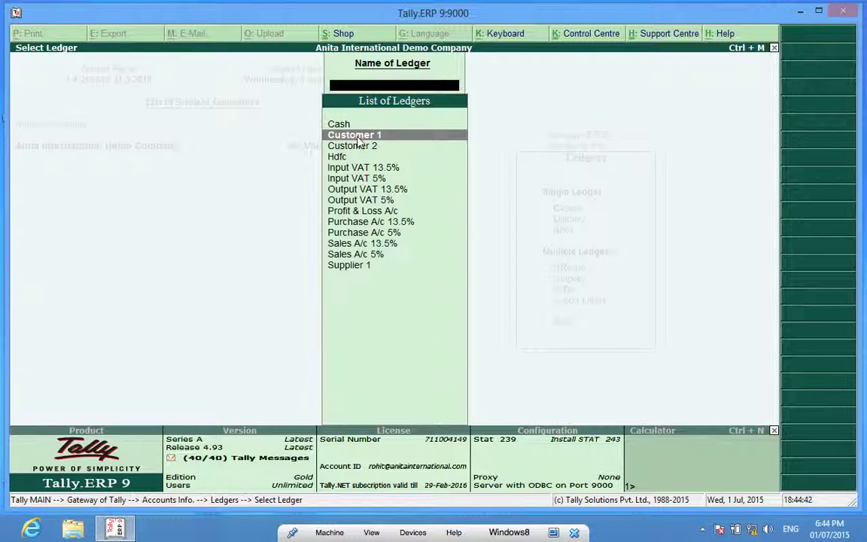
left_click(358, 138)
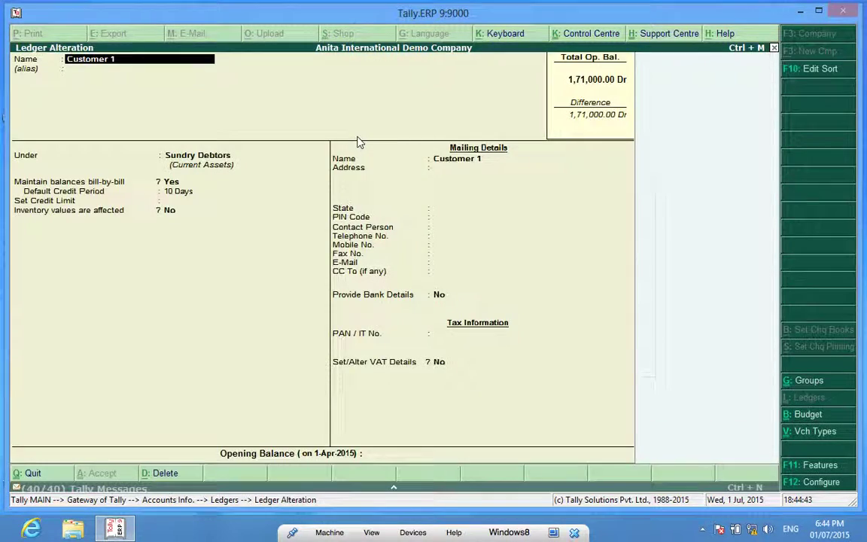
Set Customer 1's credit limit to 100000, save the ledger and return to the Gateway of Tally.
left_click(172, 183)
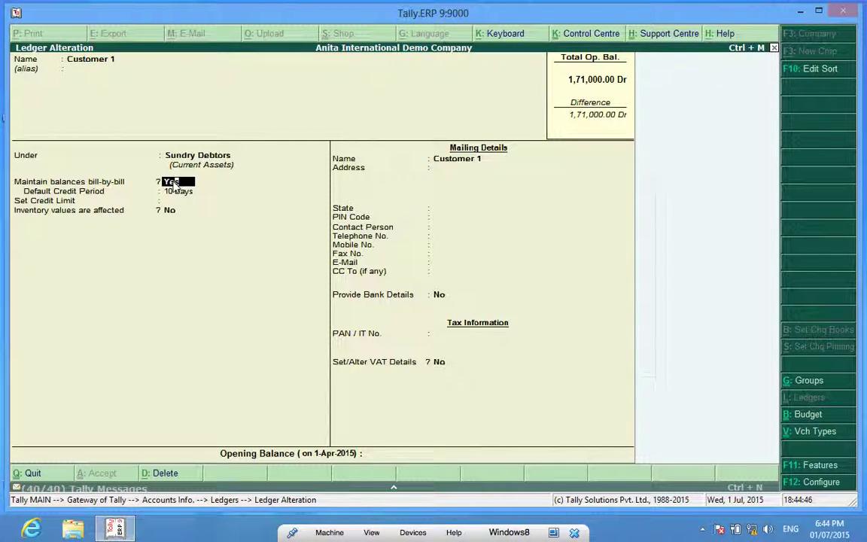
key("Return")
key("Return")
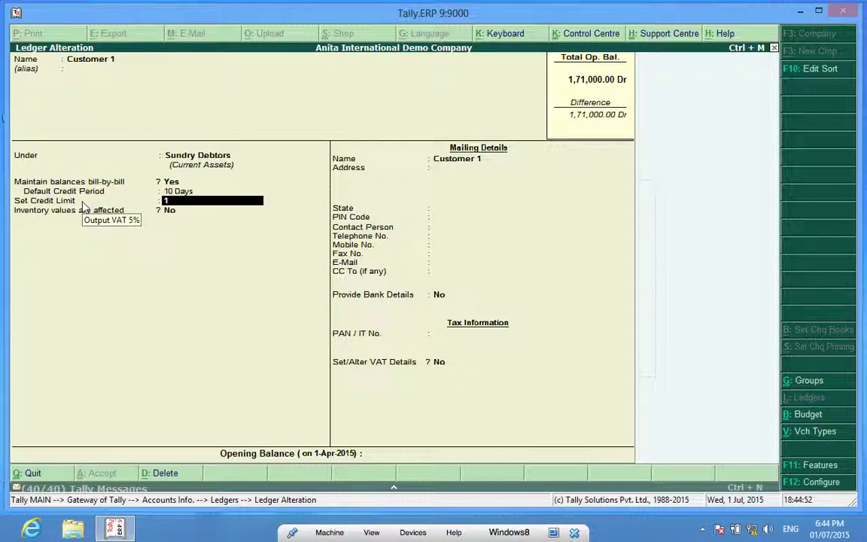
type("00000")
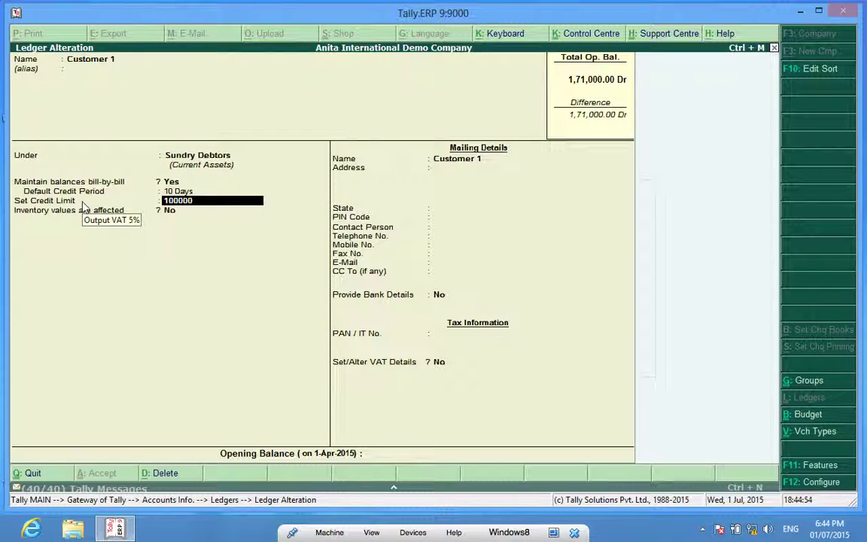
key("Return")
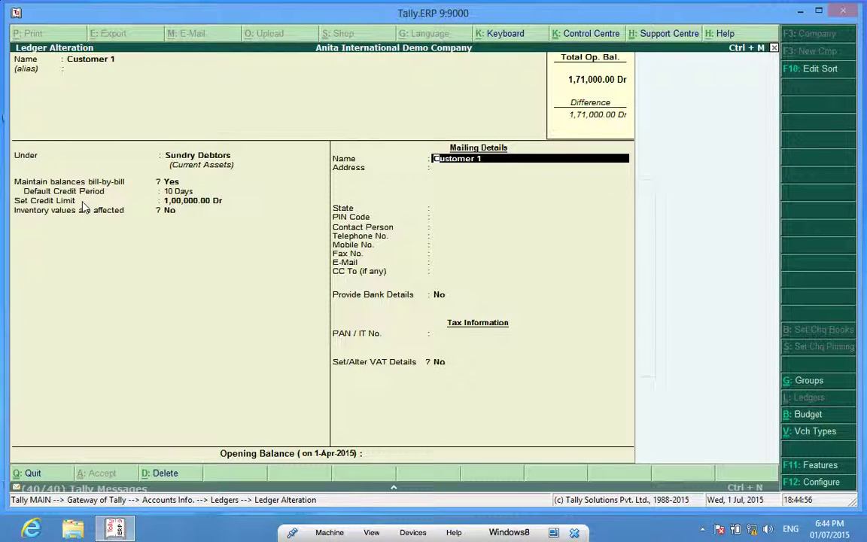
key("Return")
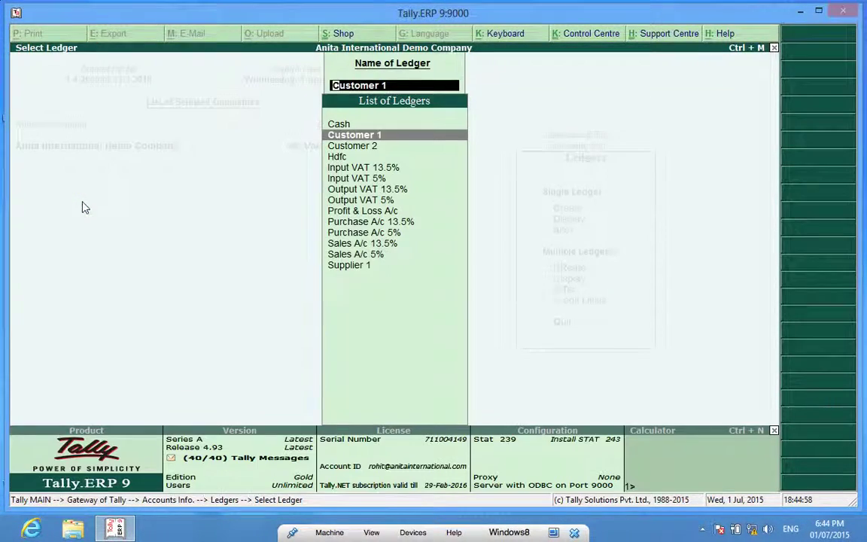
key("ctrl+a")
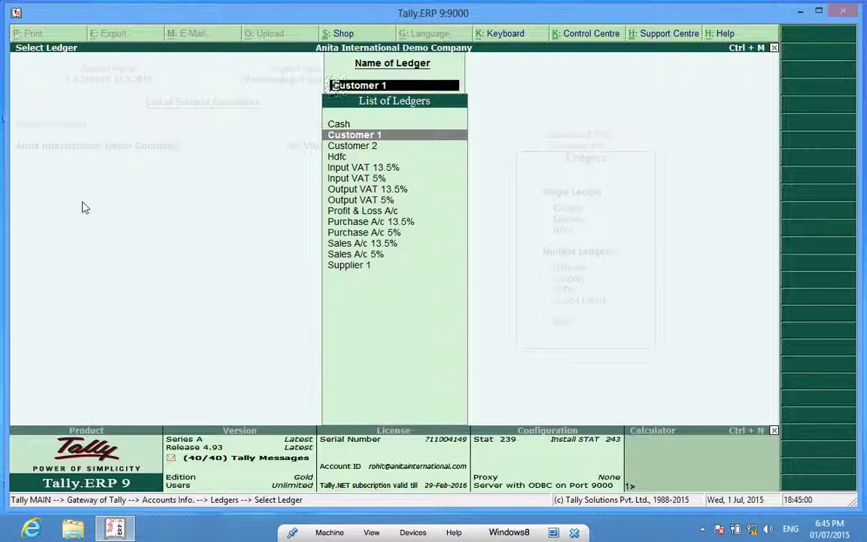
key("Escape")
key("Escape")
key("Escape")
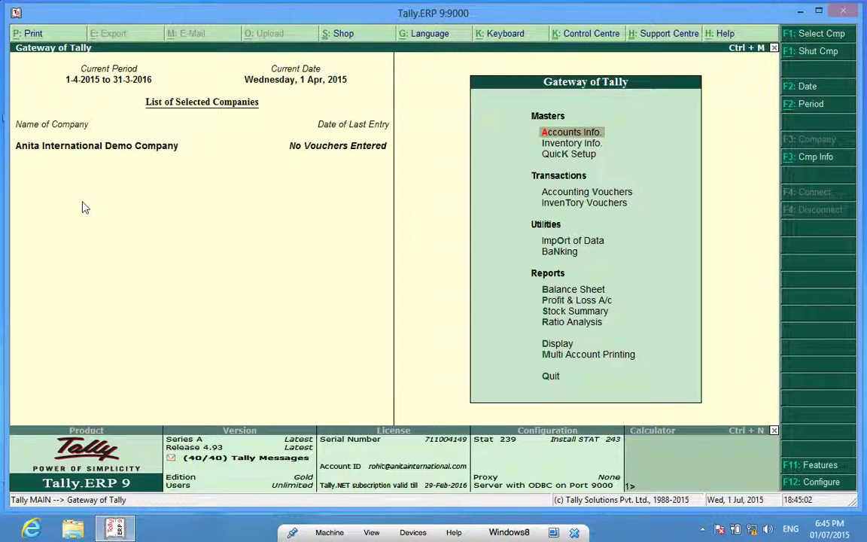
Display the ledger vouchers of Customer 1 from the account books, then return to the Gateway of Tally.
key("Down")
key("Down")
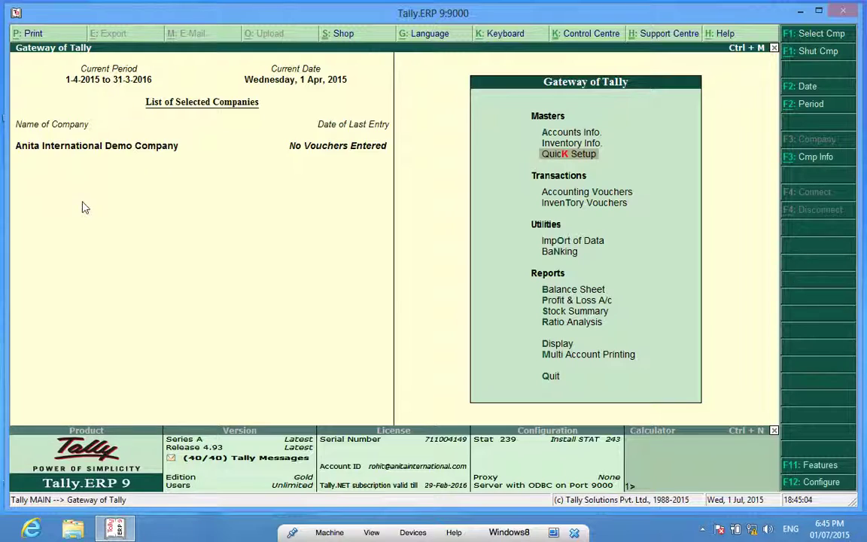
left_click(559, 344)
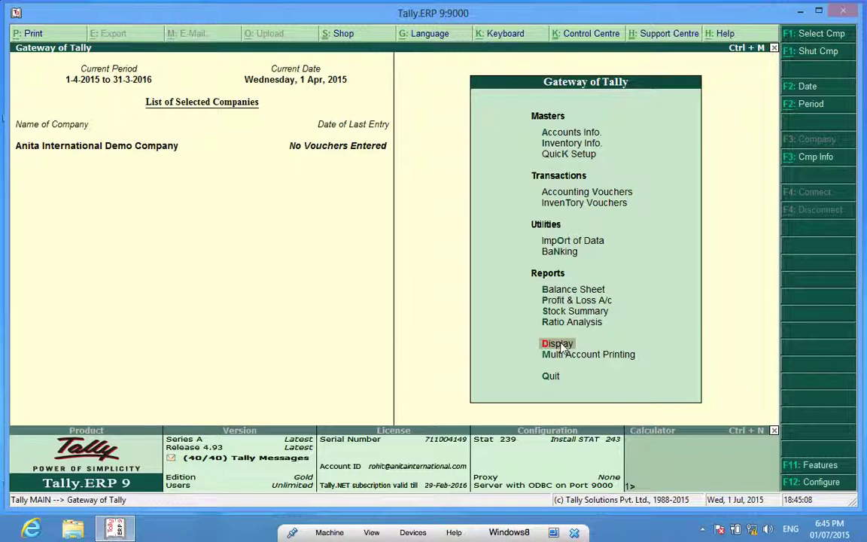
key("Down")
key("Down")
key("Return")
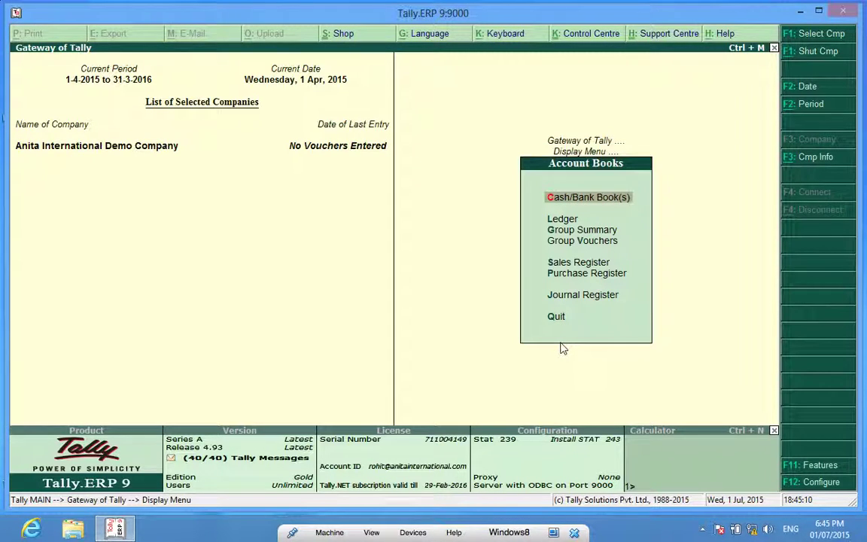
key("Down")
key("Down")
key("Up")
key("Return")
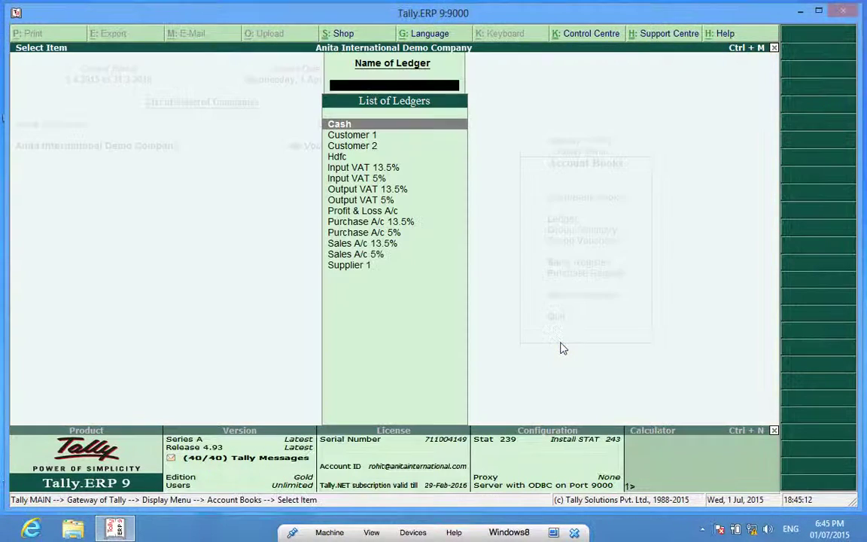
key("Down")
key("Return")
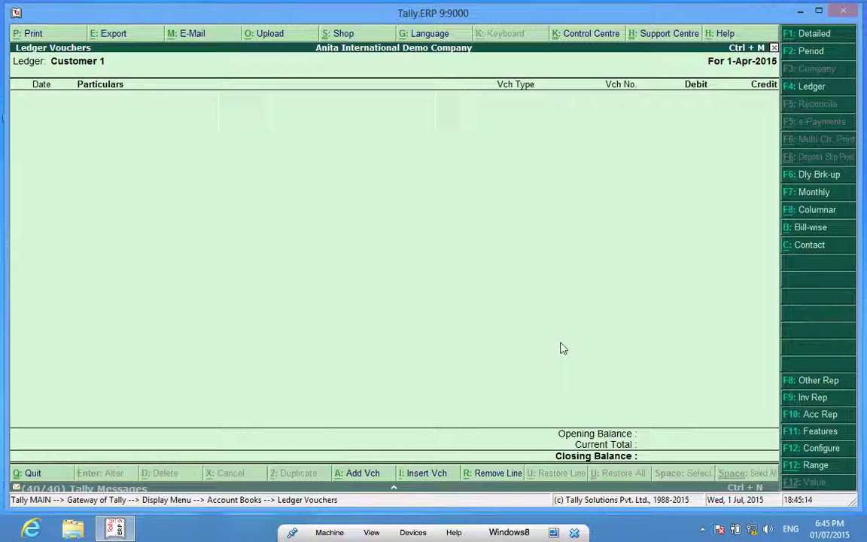
key("Escape")
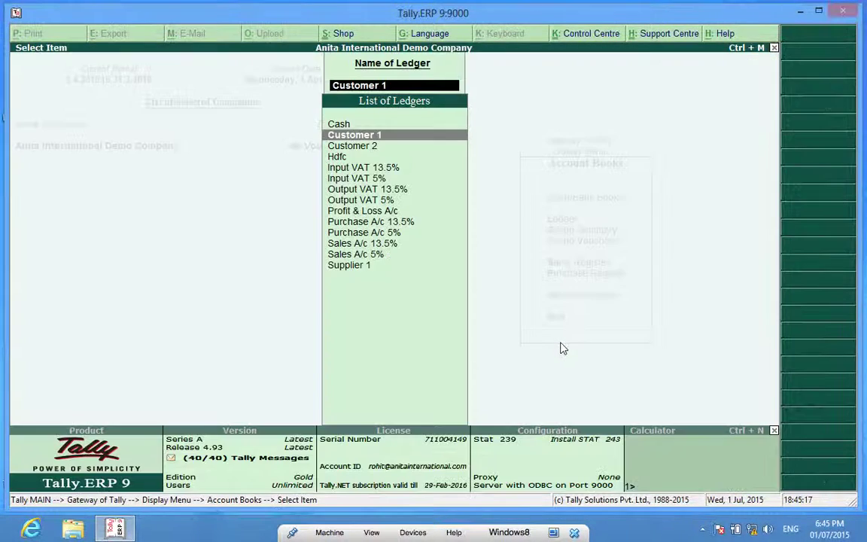
key("Escape")
key("Escape")
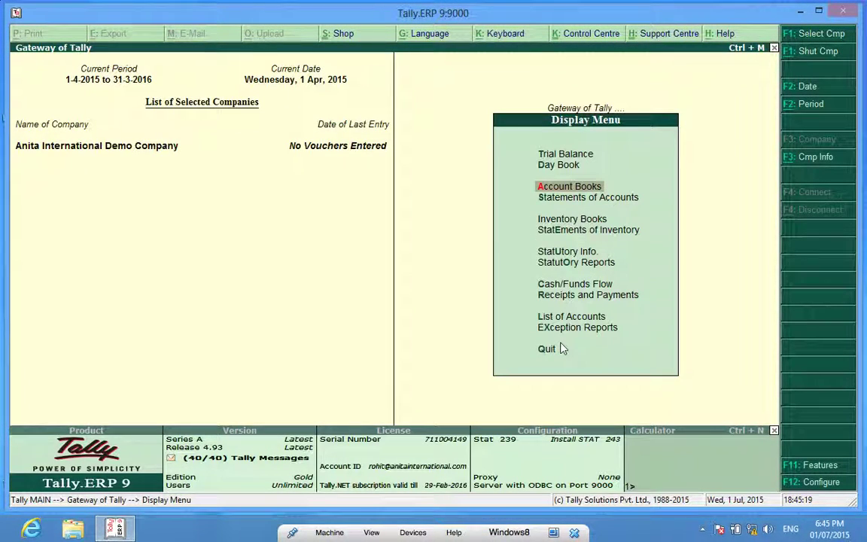
key("Escape")
key("Escape")
key("n")
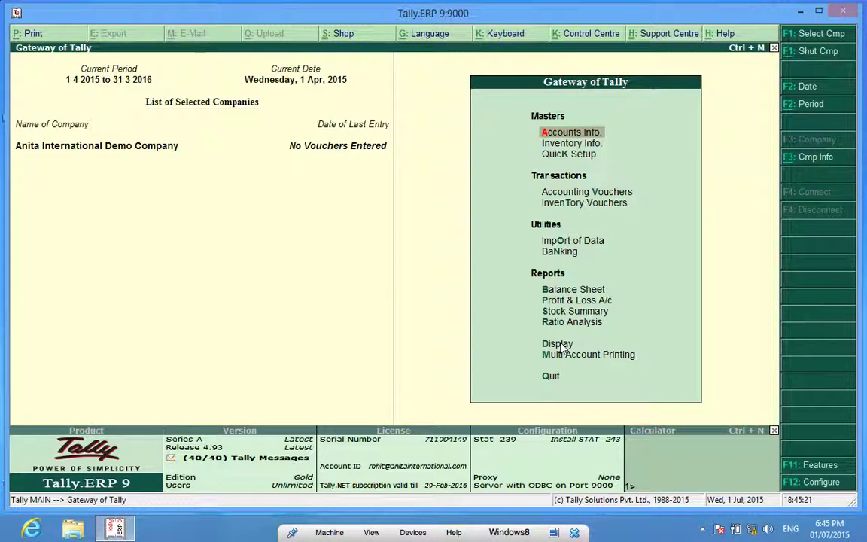
Start a sales voucher dated 1-Apr-2015 for Customer 1 and accept the default party details.
key("Down")
key("Down")
key("Down")
key("Return")
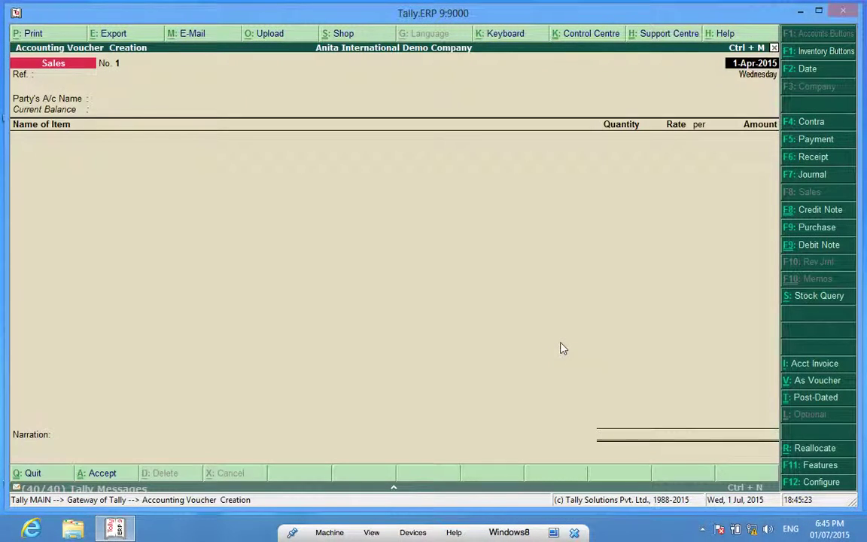
key("Return")
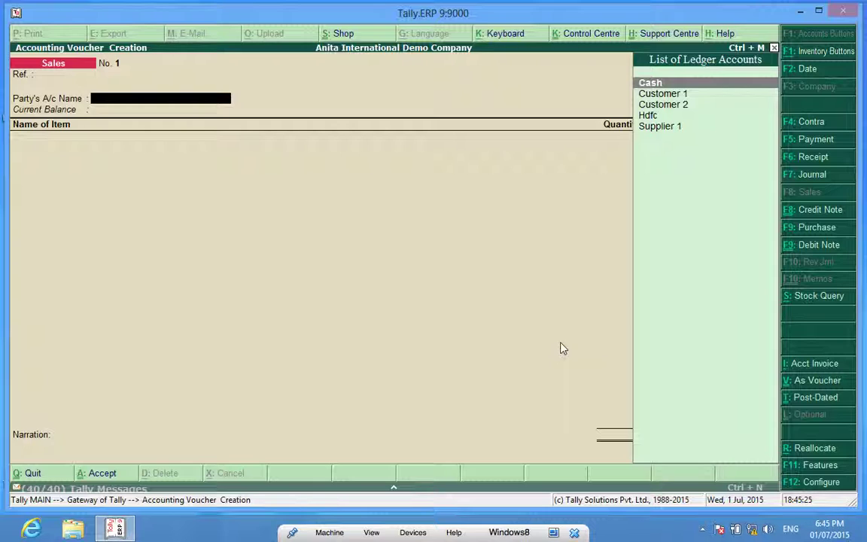
type("Cust")
key("Return")
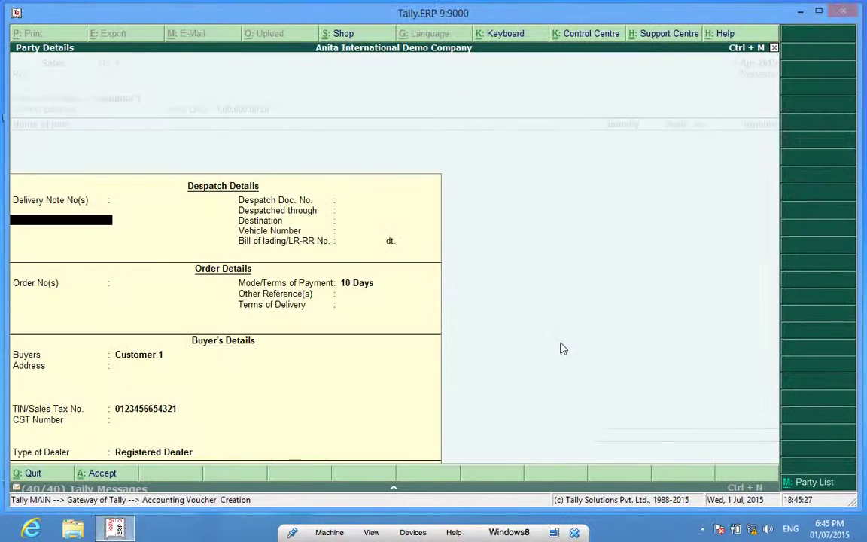
key("ctrl+a")
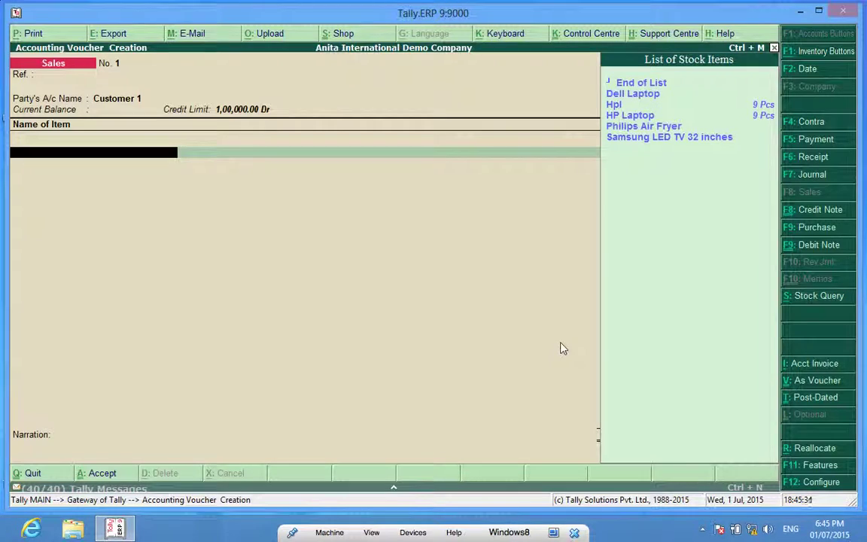
Add Dell Laptop to the sales voucher with a quantity of 5 Pcs.
key("Down")
key("Return")
key("Return")
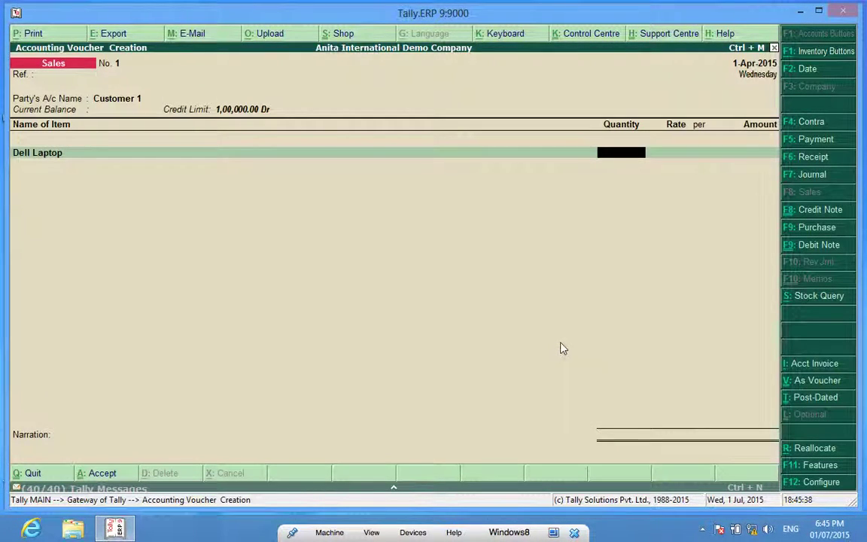
type("5")
key("Return")
key("Return")
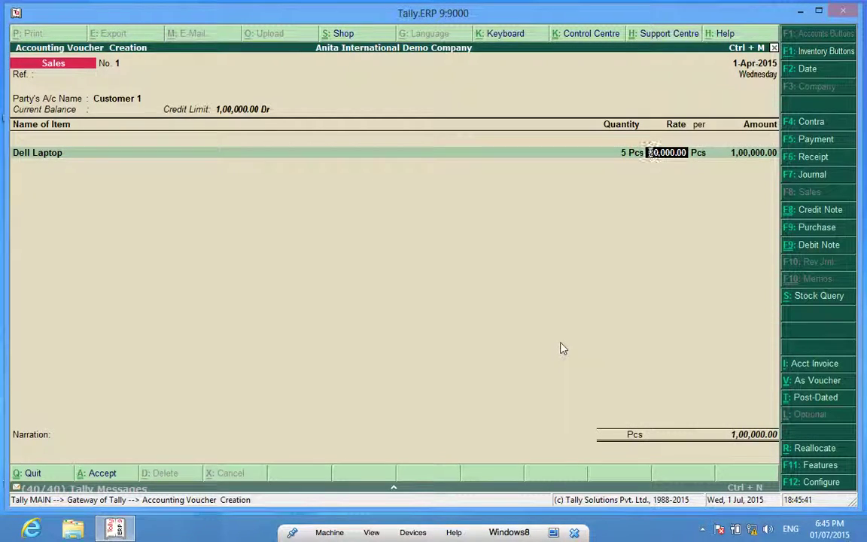
Set the Dell Laptop quantity to 4 Pcs and keep the rate of 20,000 per piece.
key("Return")
key("BackSpace")
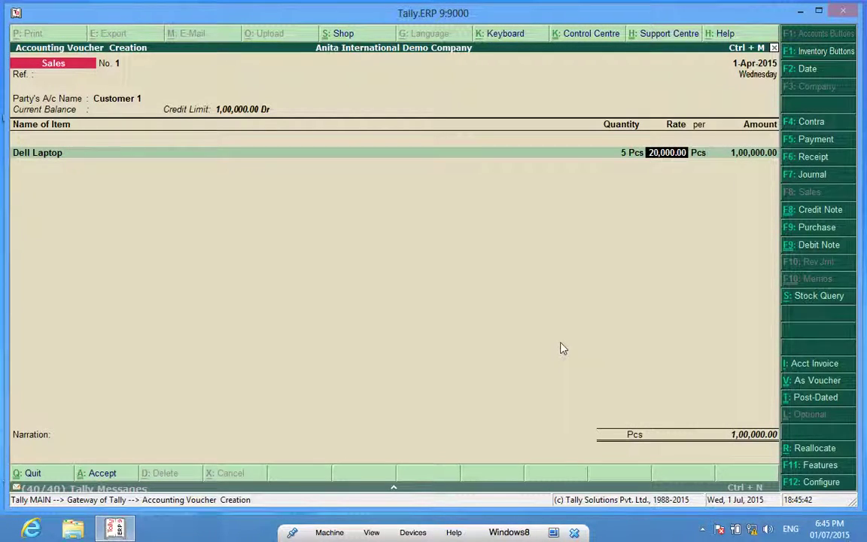
key("BackSpace")
type("4")
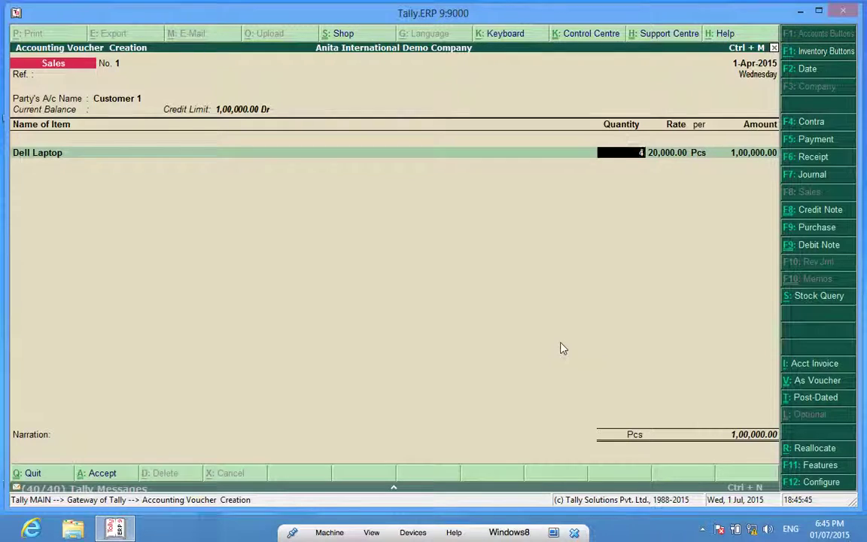
key("Return")
key("Return")
key("Return")
key("Return")
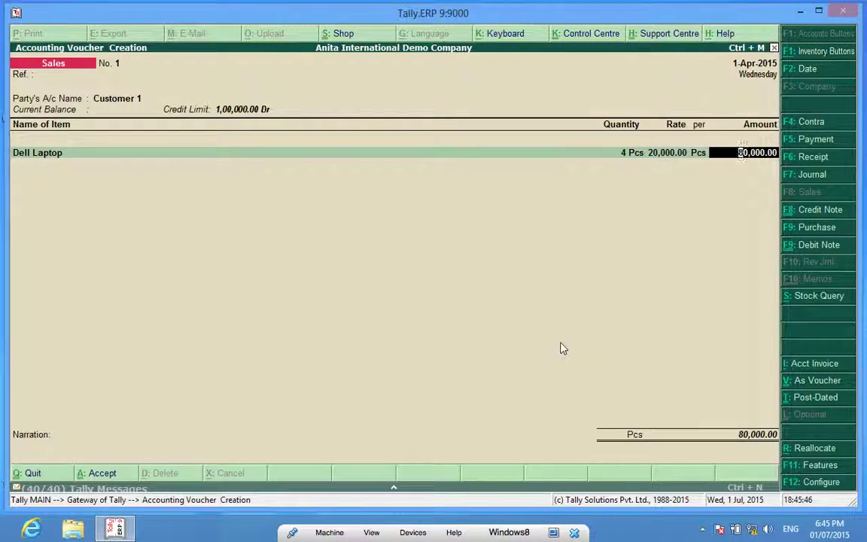
Accept the Dell Laptop amount and default sales allocation, leave statutory details at No and save the voucher without a VAT line.
key("Return")
key("Return")
key("Return")
key("Return")
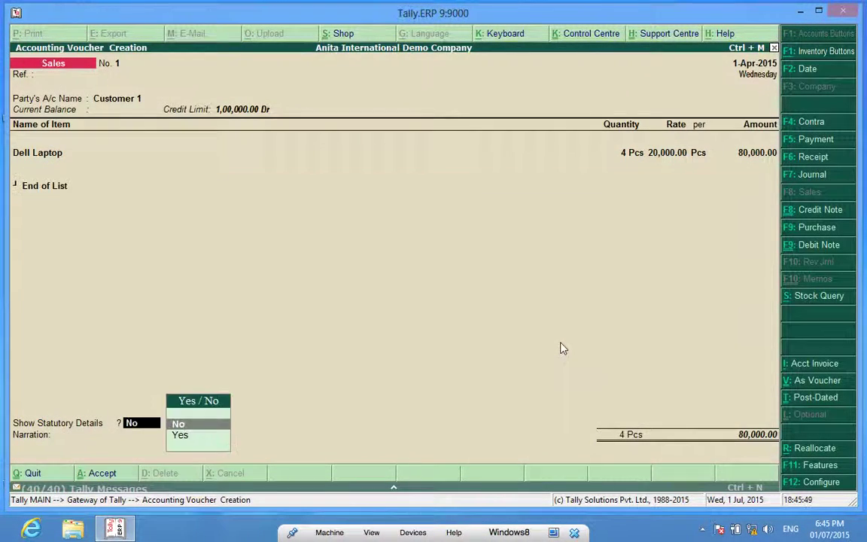
key("Return")
key("Return")
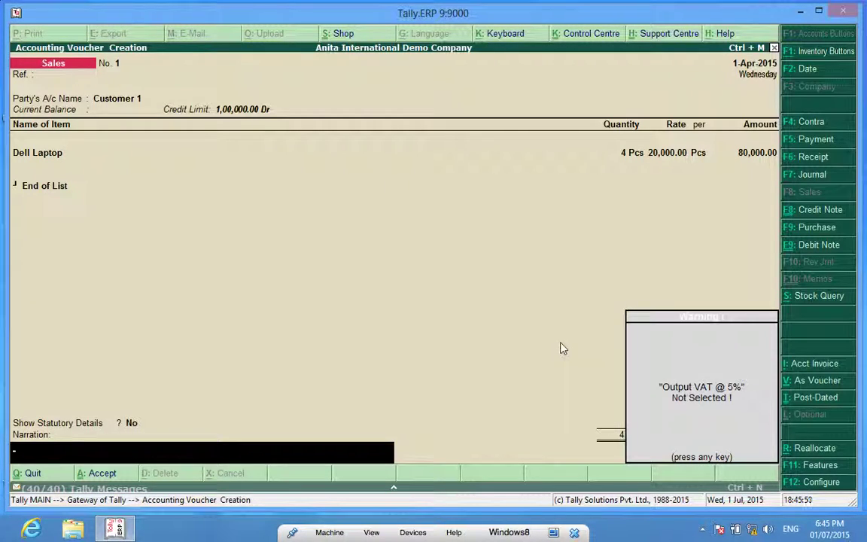
key("Return")
key("Return")
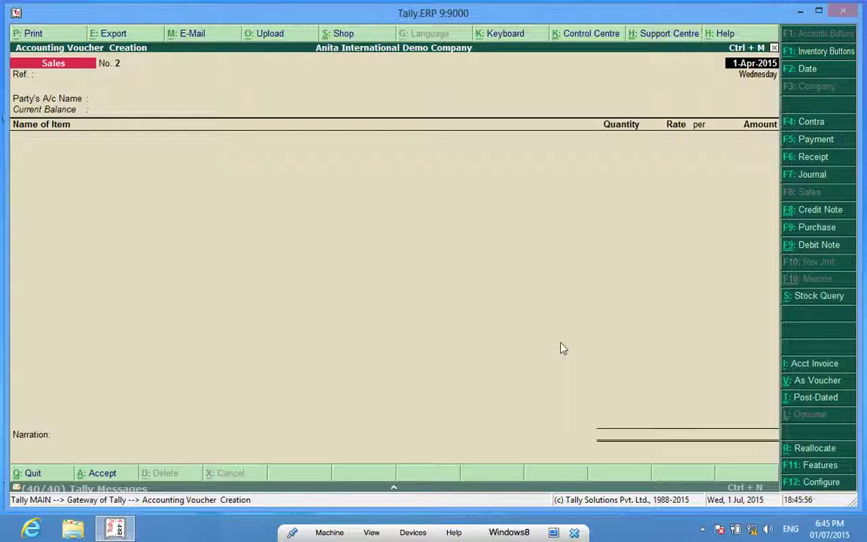
Start a receipt voucher for the Cash account and enter 25000 received from Customer 1.
key("Return")
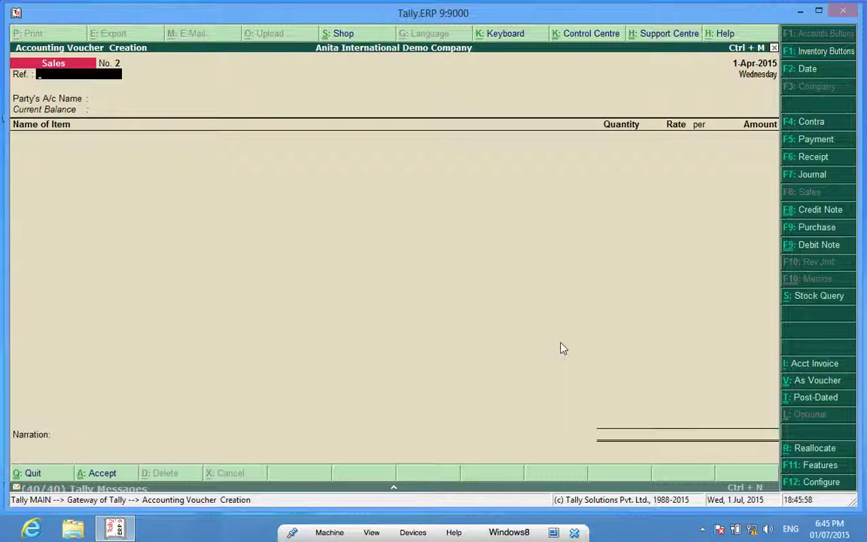
key("F6")
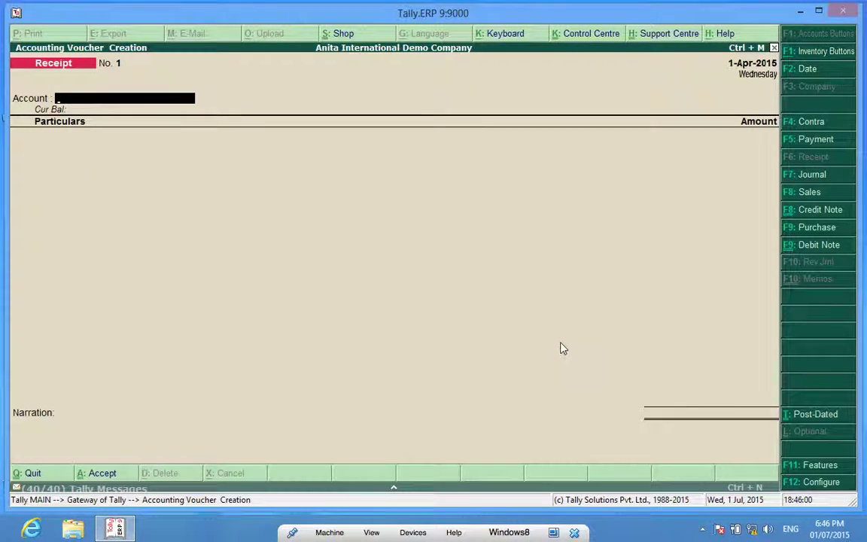
key("Return")
type("Cu")
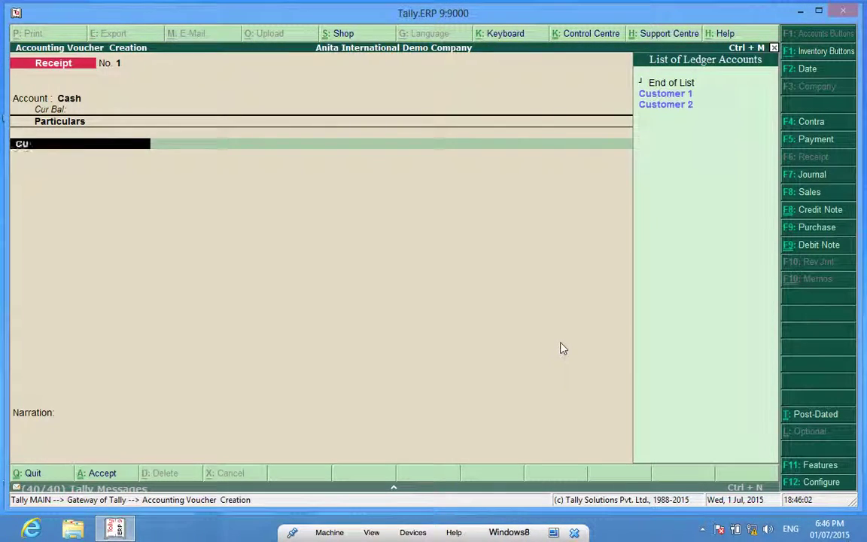
key("Return")
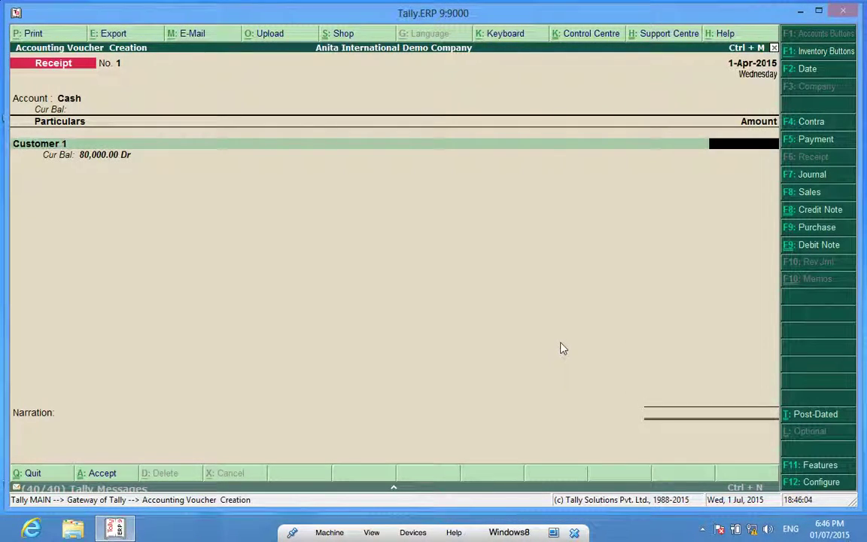
type("25000")
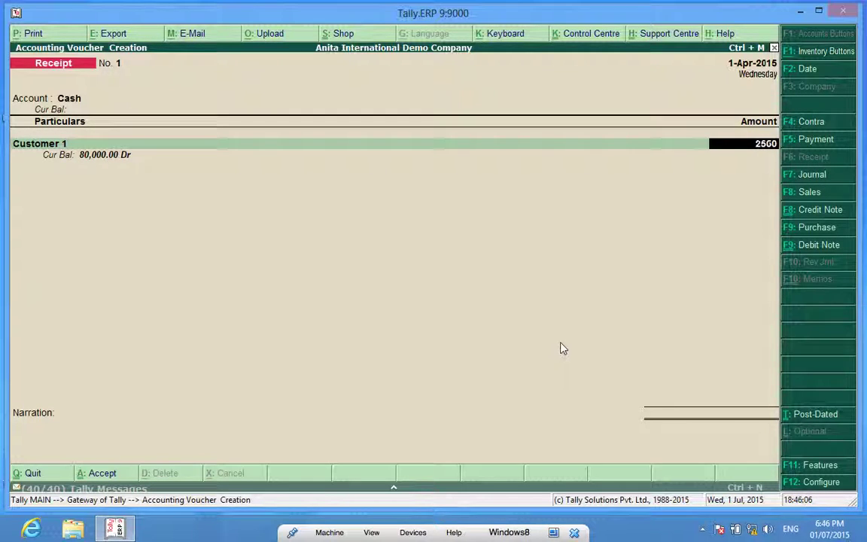
Allocate the full receipt amount as Agst Ref to bill 1 and save the receipt voucher.
key("Return")
key("Return")
key("Return")
key("Return")
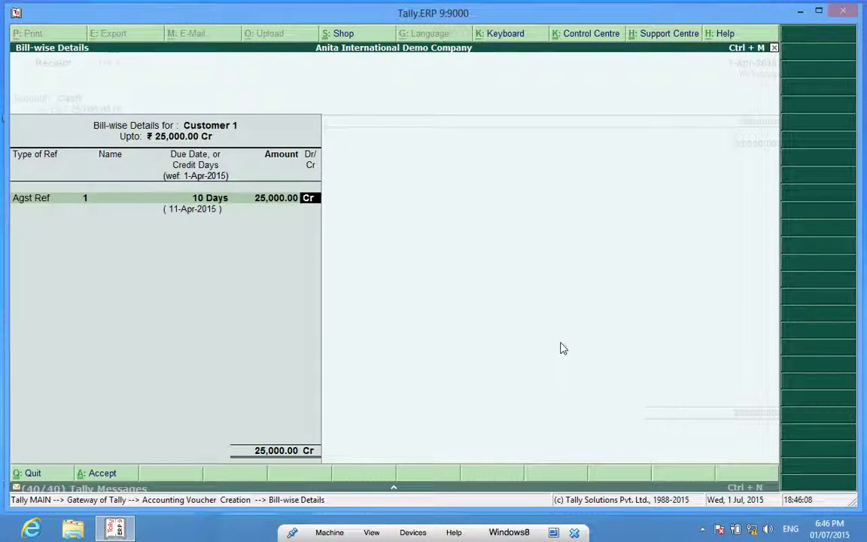
key("Return")
key("Return")
key("Return")
key("Return")
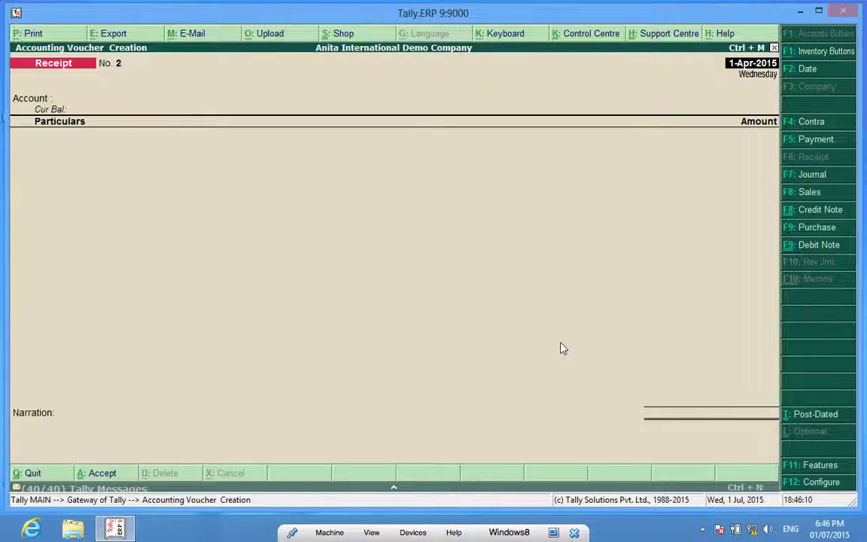
Quit voucher entry, display Customer 1's ledger vouchers from the account books, and return to the Gateway of Tally.
key("Escape")
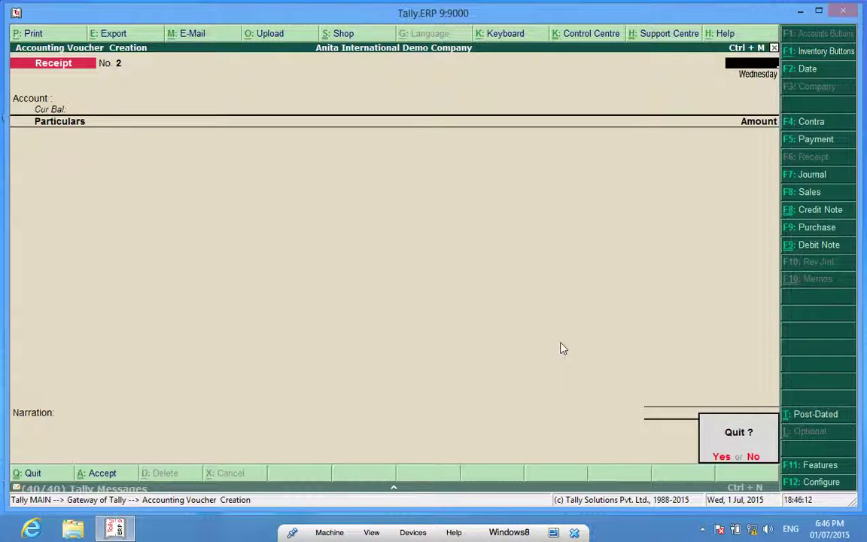
key("Return")
key("d")
key("a")
key("l")
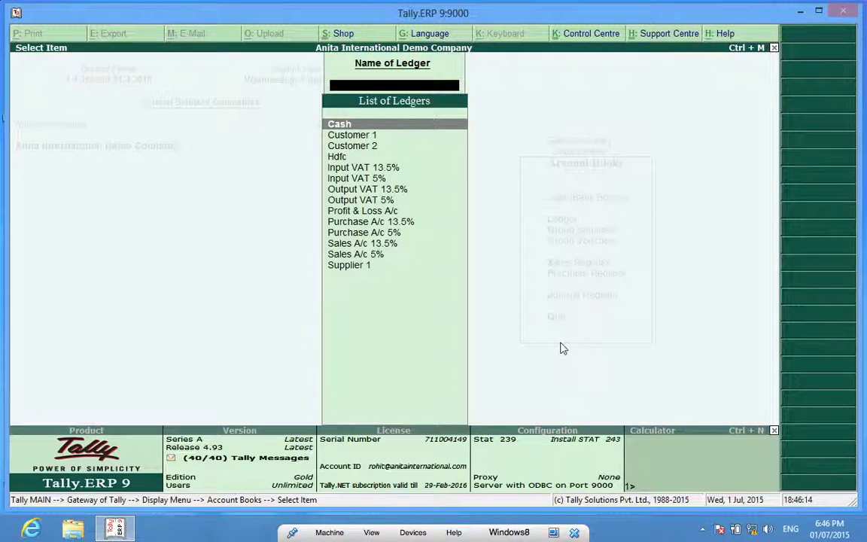
key("Return")
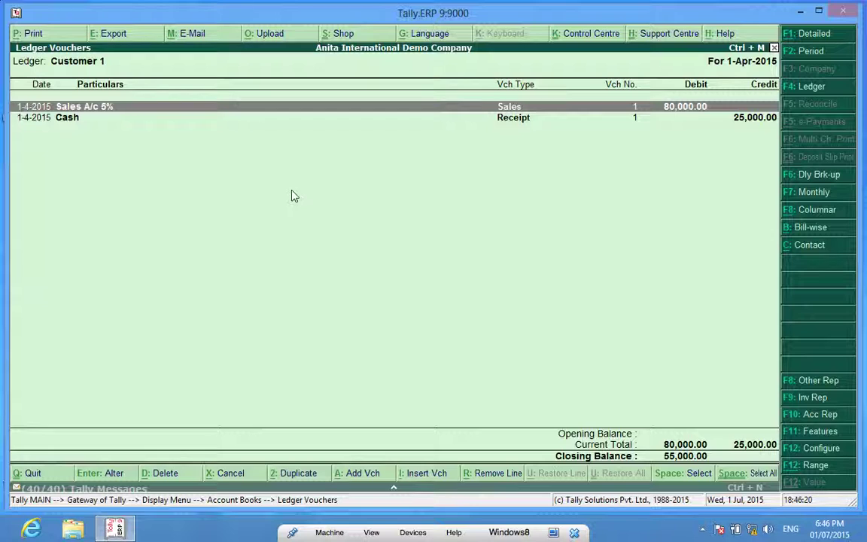
key("Escape")
key("Escape")
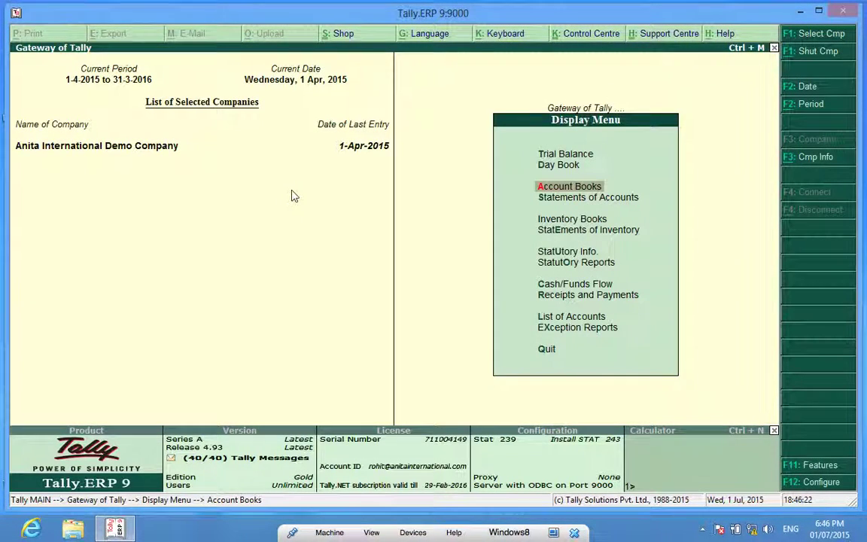
key("Escape")
Start a new sales voucher for Customer 1 from the accounting vouchers and accept the default party details.
key("Up")
key("Up")
key("Up")
key("Up")
key("Up")
key("Up")
key("Up")
key("Up")
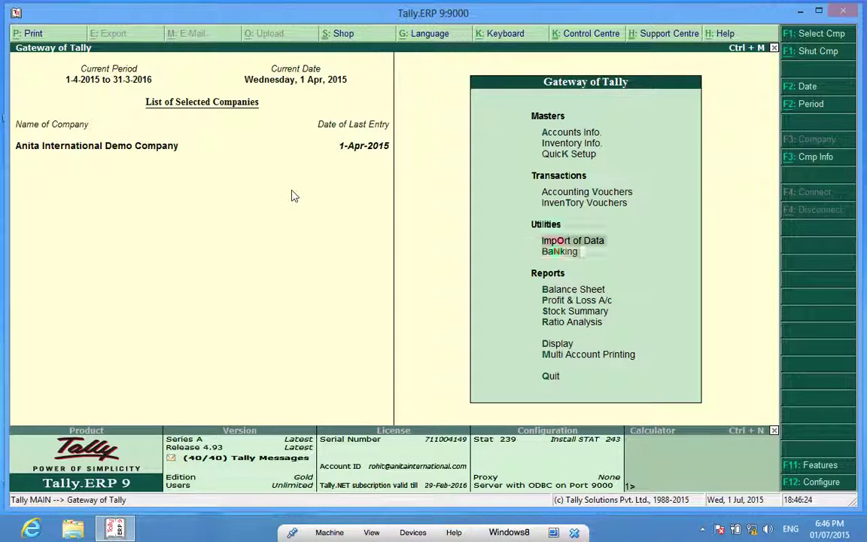
key("Return")
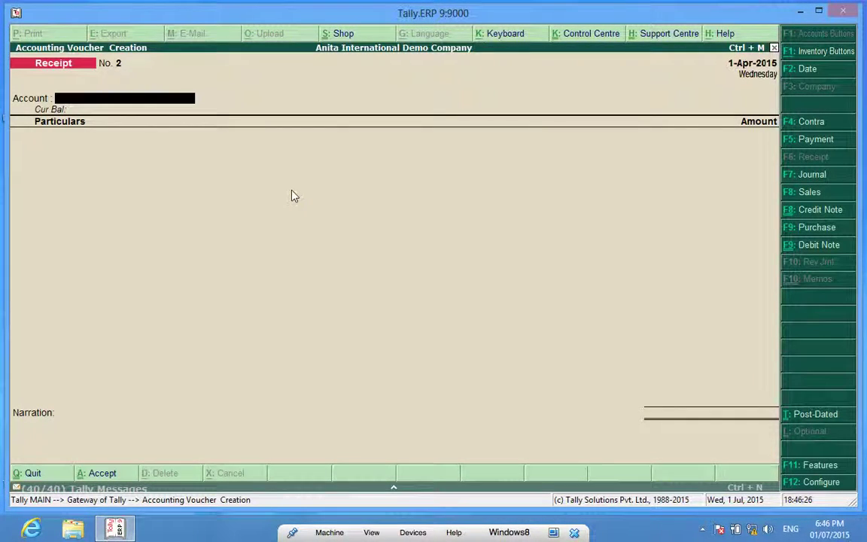
key("F8")
key("Return")
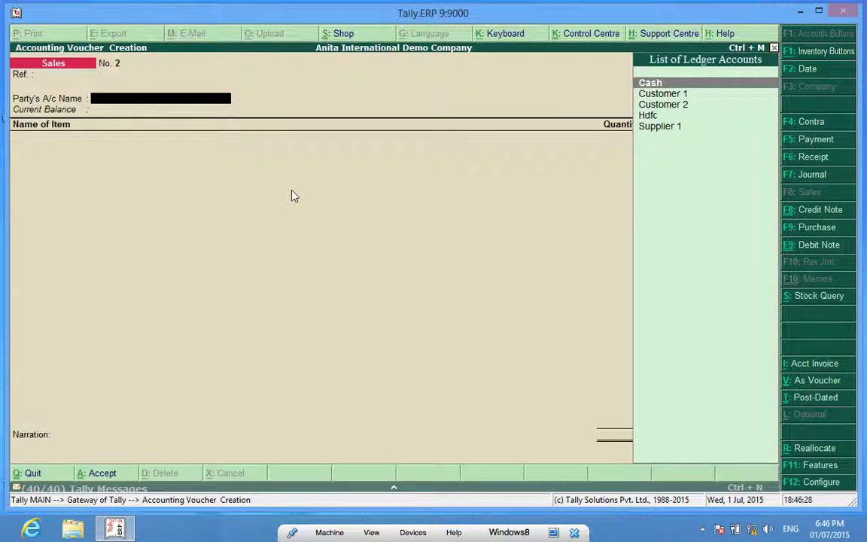
type("Cu")
key("Return")
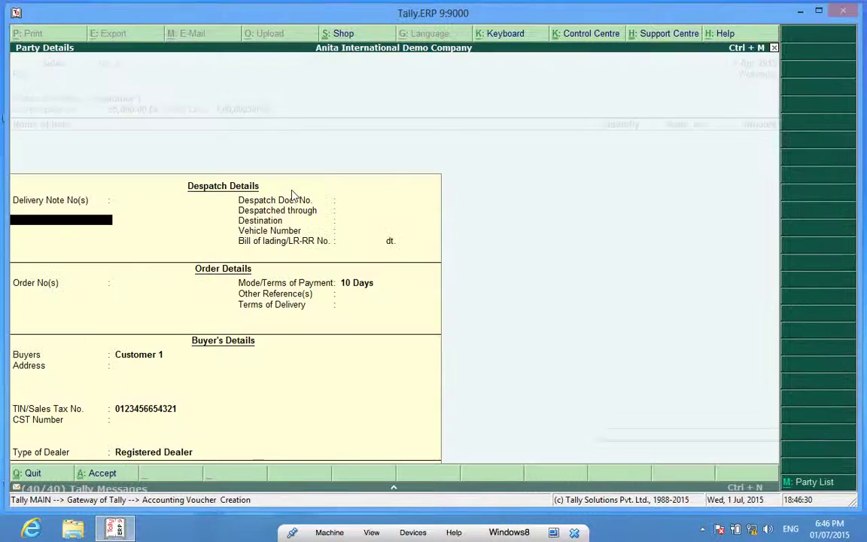
key("ctrl+a")
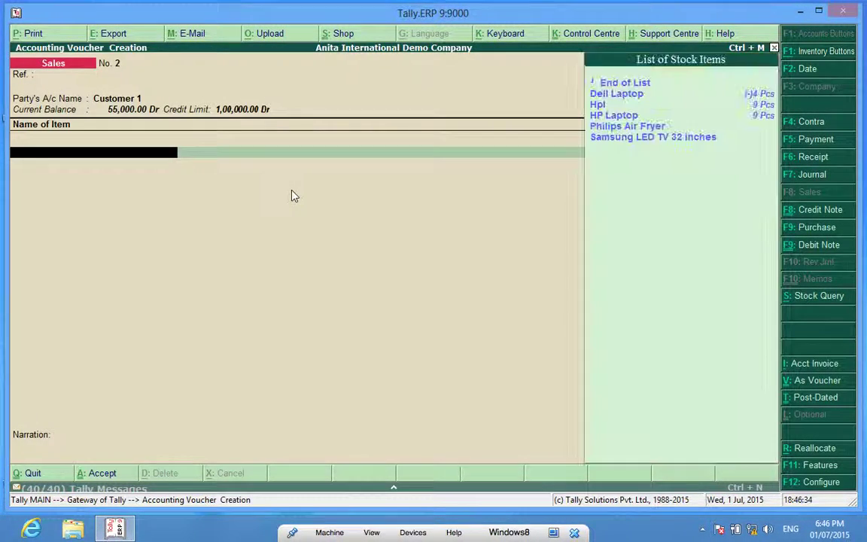
Add HP Laptop to the sales voucher with a quantity of 2 Pcs.
key("Down")
key("Down")
key("Down")
key("Return")
key("Return")
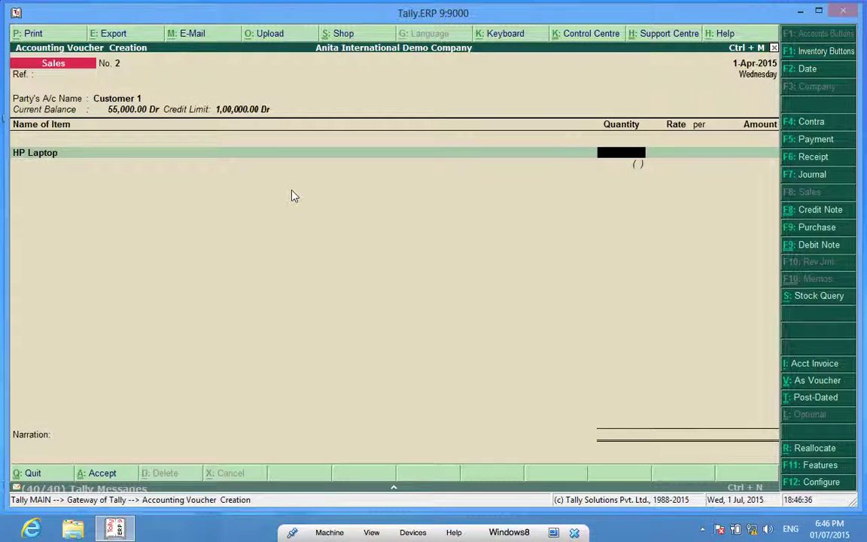
type("1")
key("BackSpace")
type("2")
key("Return")
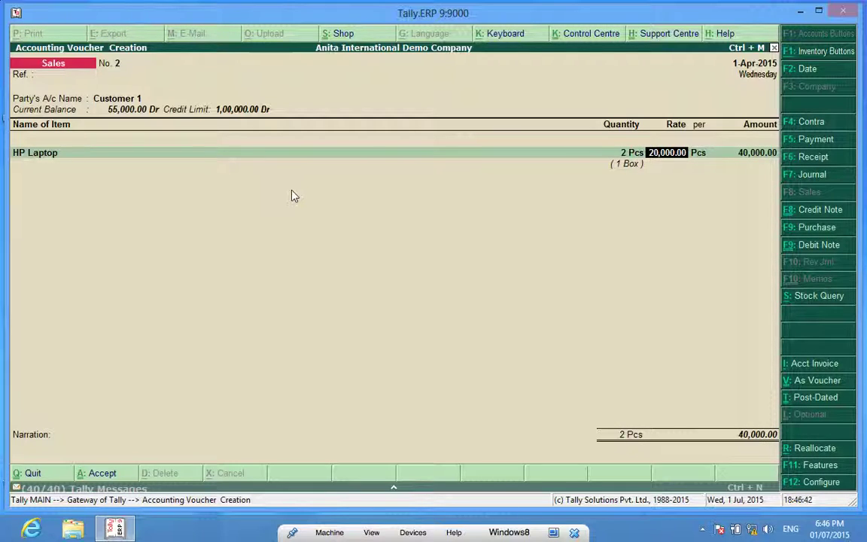
Accept the 20,000 rate and the Sales A/c 5% allocation for HP Laptop, then save the voucher without a VAT line.
key("Return")
key("Return")
key("Return")
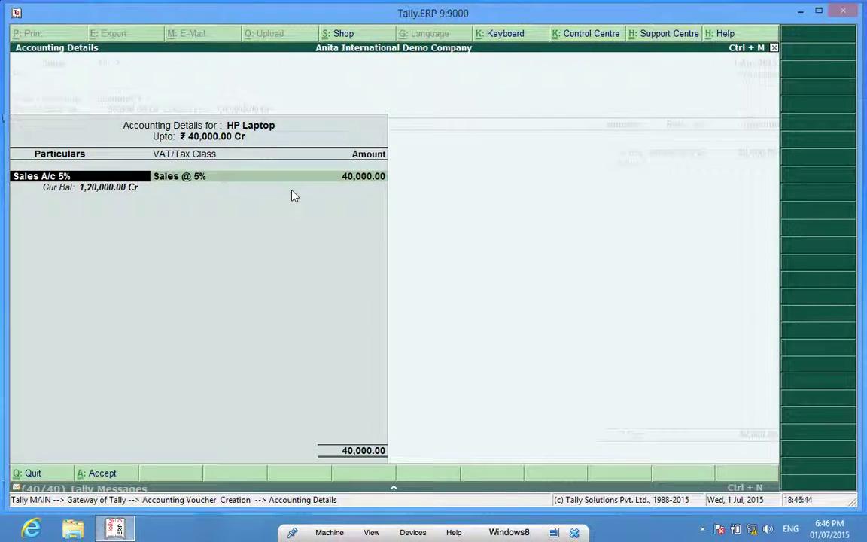
key("Return")
key("Return")
key("Return")
key("Return")
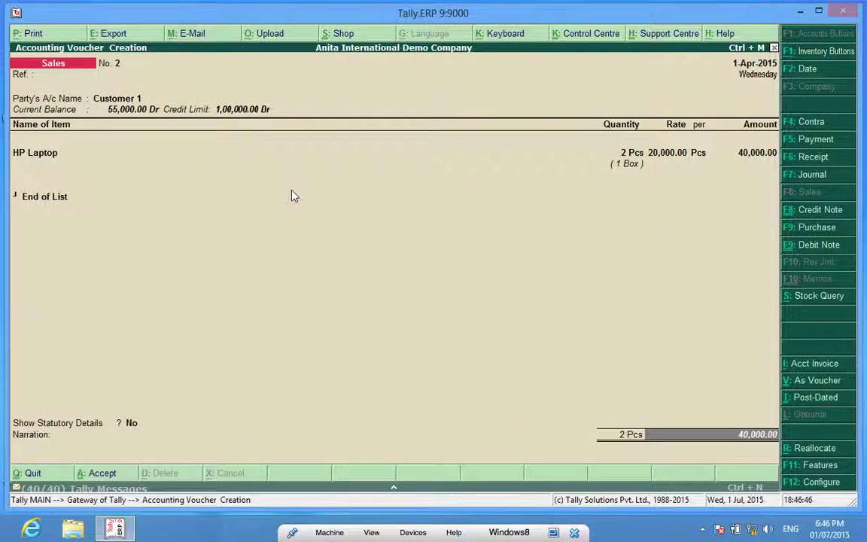
key("Return")
key("Return")
key("Return")
key("Return")
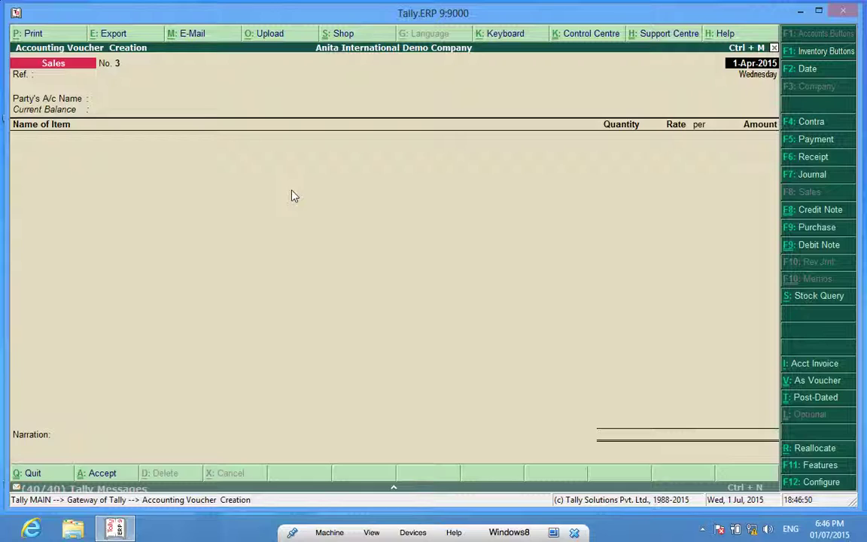
Select Customer 1 as the party of the next sales voucher and accept the default party details.
key("Return")
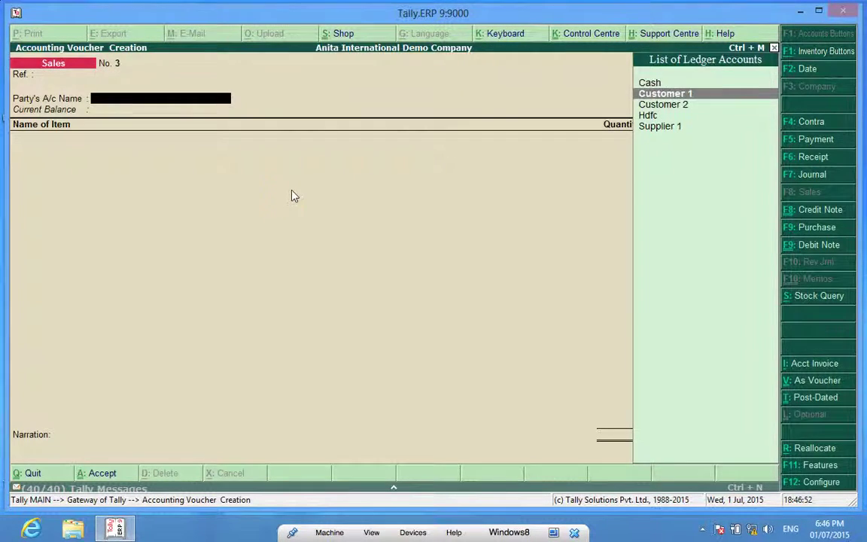
key("Return")
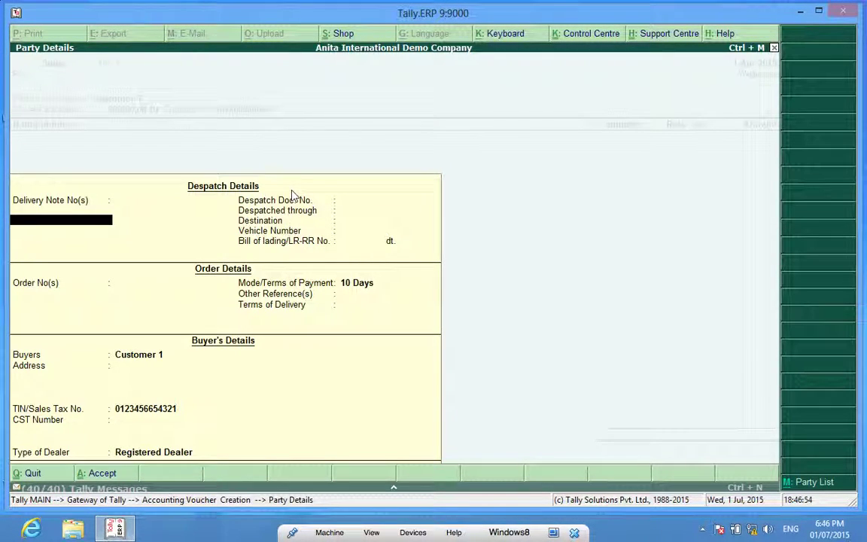
key("ctrl+a")
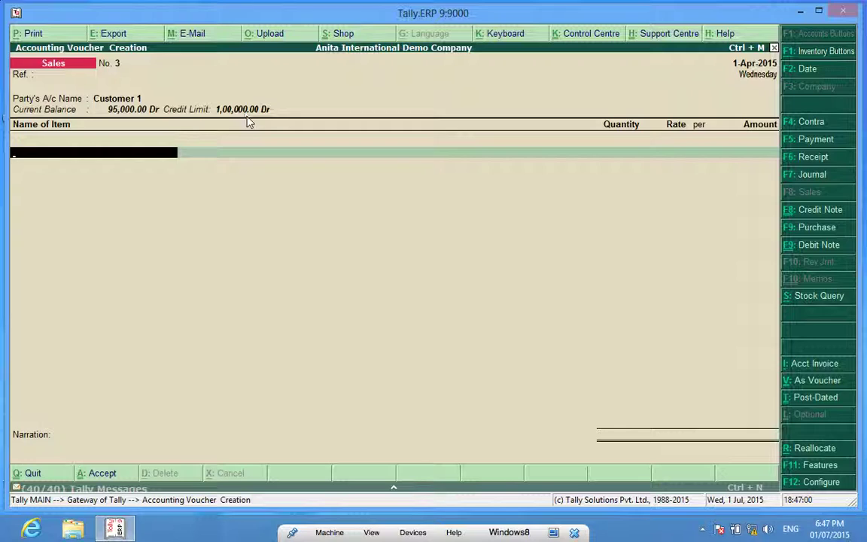
Add Dell Laptop with a quantity of 1 Pcs at a rate of 20,000 and accept its default sales allocation.
key("Down")
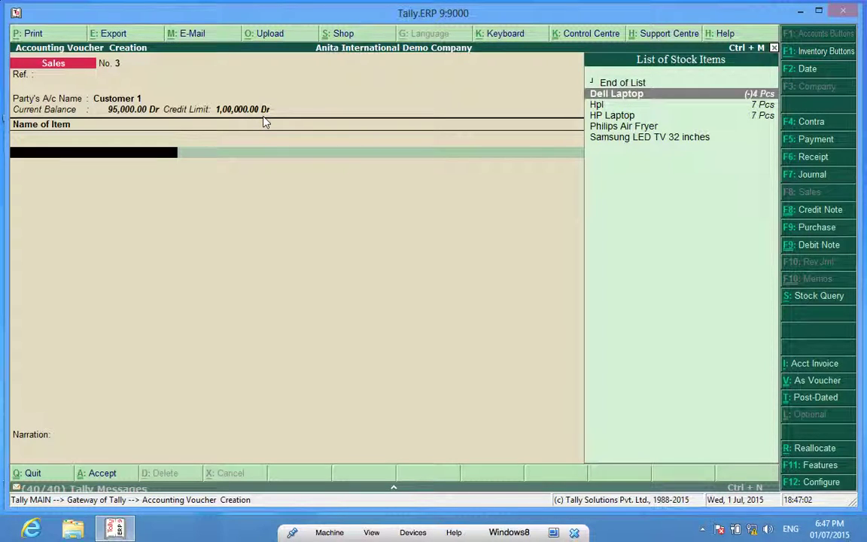
key("Down")
key("Up")
key("Return")
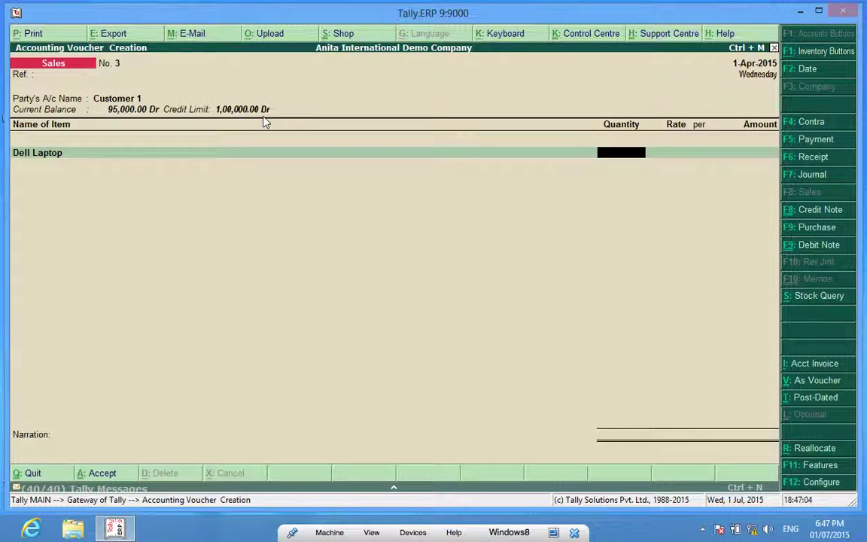
type("1")
key("Return")
key("Return")
key("Return")
key("Return")
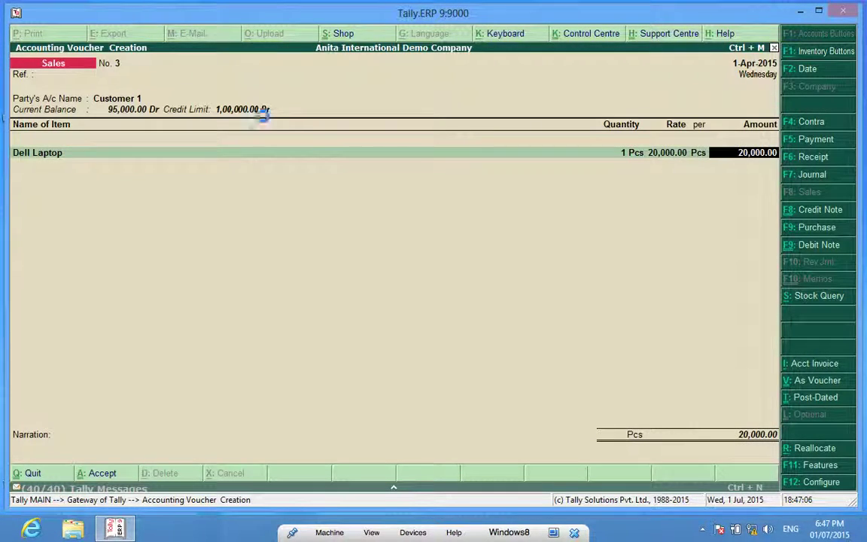
key("Return")
key("Return")
key("Return")
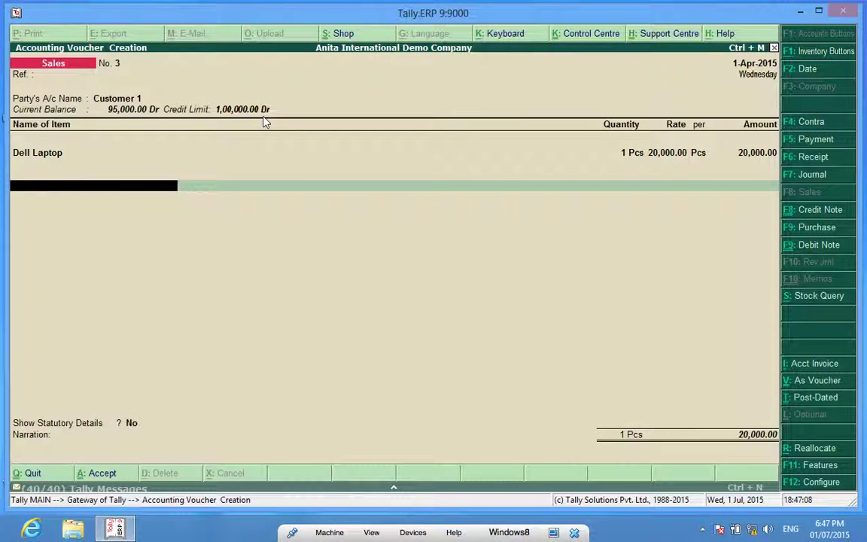
Add the Output VAT 5% ledger below the Dell Laptop line without a description and try to complete the voucher.
key("Return")
key("Down")
key("Down")
key("Return")
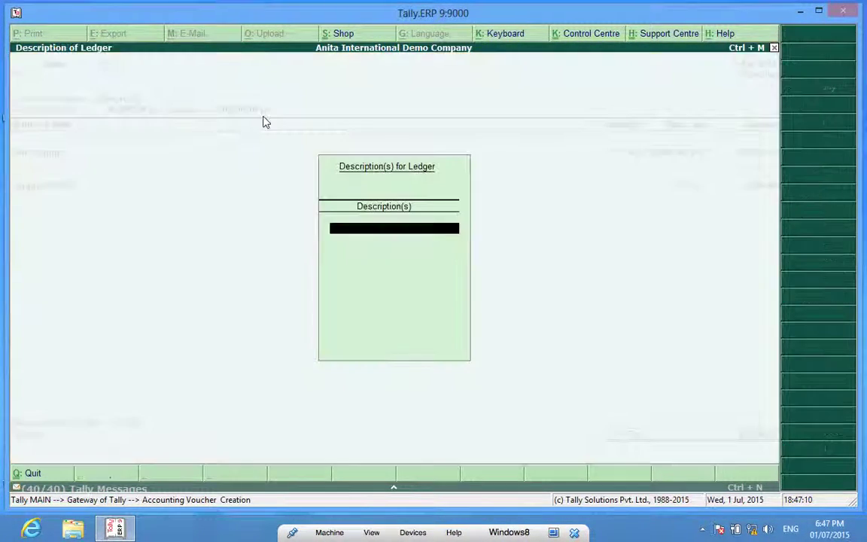
key("Return")
key("Return")
key("Return")
key("Return")
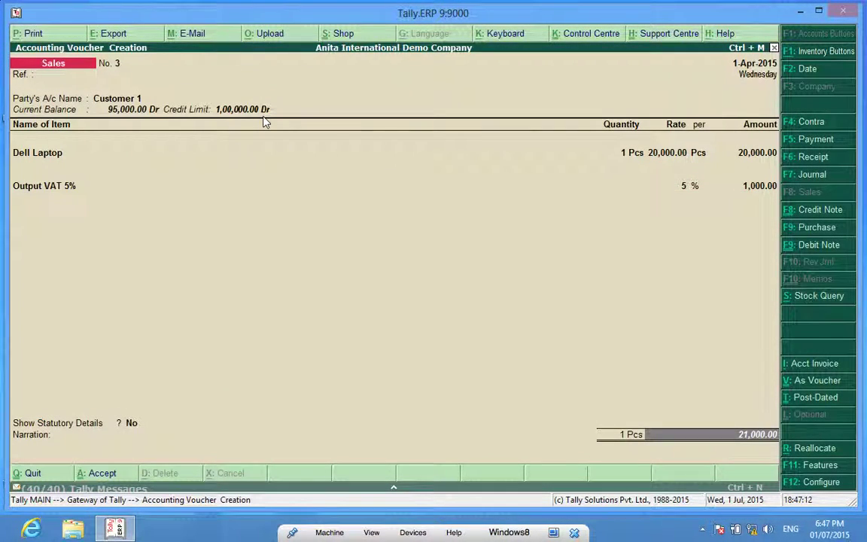
key("Return")
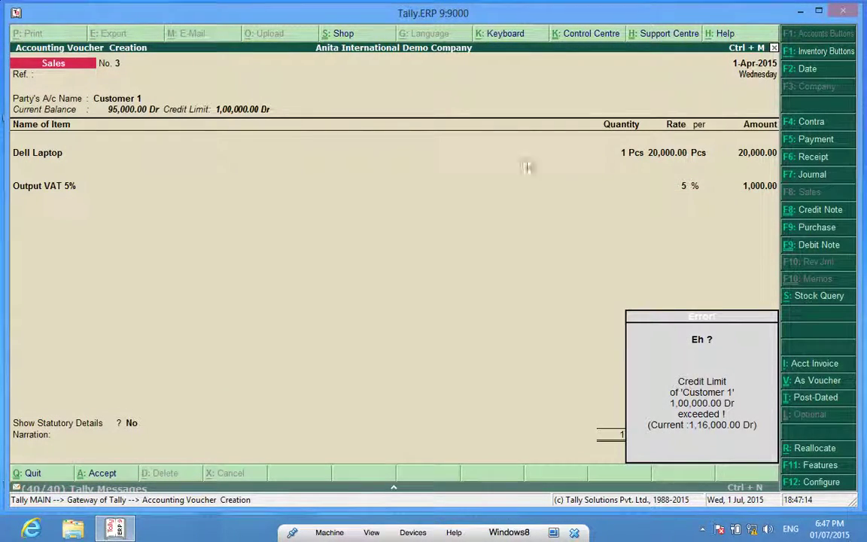